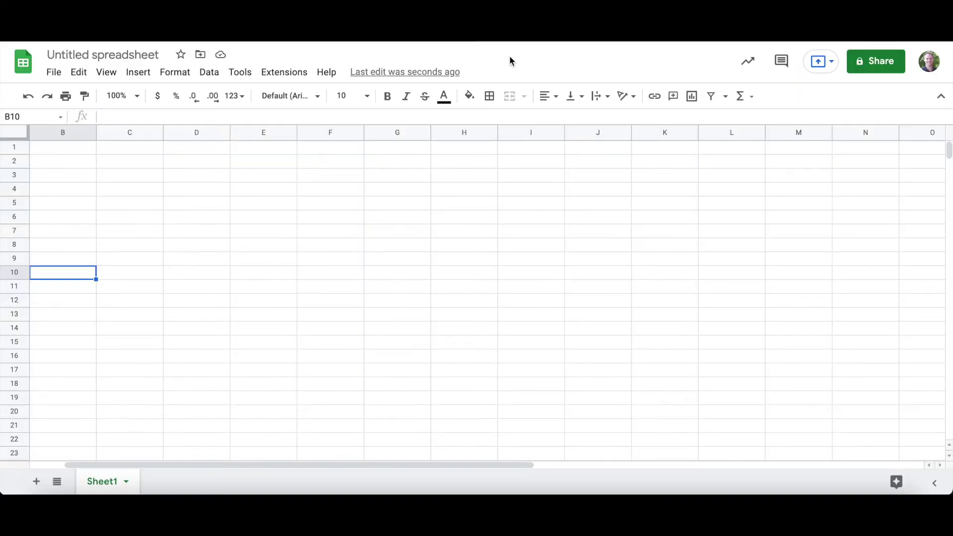
Resize rows 1–9 to fit their data
{"action": "left_click", "coordinate": [11, 148]}
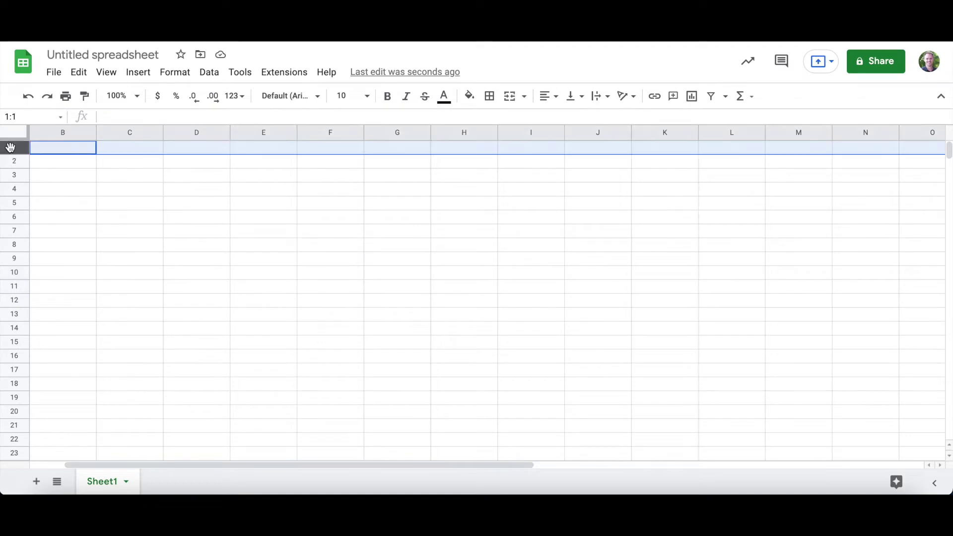
{"action": "left_click", "coordinate": [11, 257], "text": "shift"}
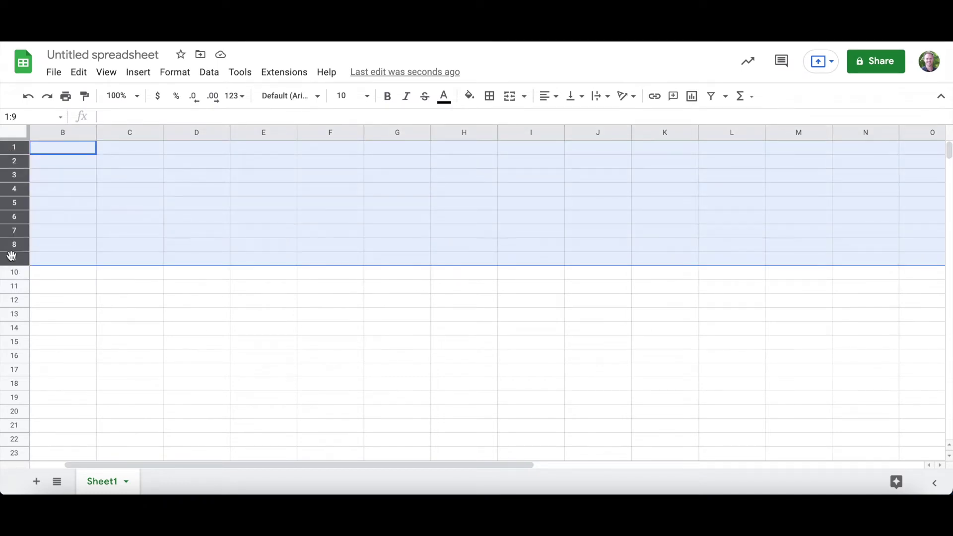
{"action": "right_click", "coordinate": [10, 257]}
{"action": "left_click", "coordinate": [42, 394]}
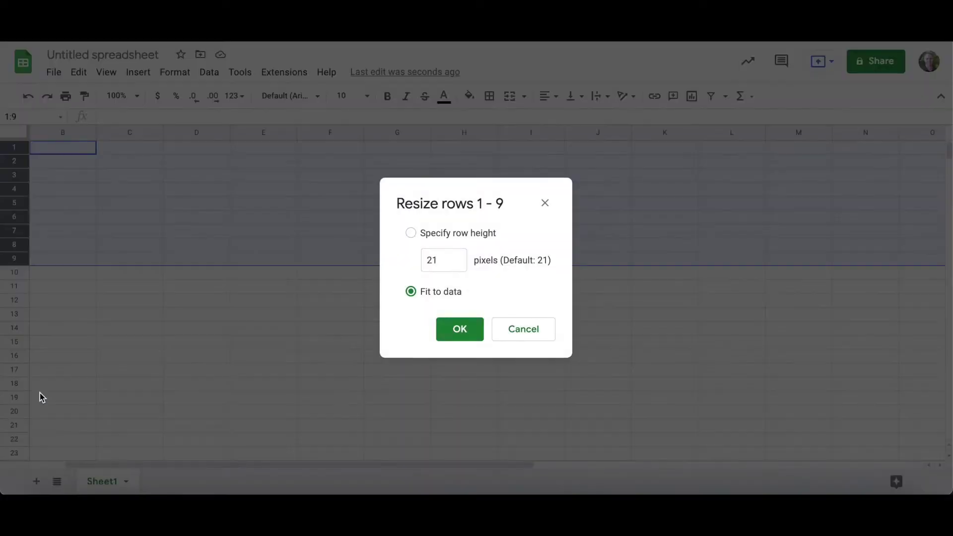
{"action": "left_click", "coordinate": [469, 330]}
{"action": "left_click", "coordinate": [113, 285]}
Resize columns A–N to 21 pixels wide
{"action": "scroll", "coordinate": [113, 282], "scroll_direction": "left", "scroll_amount": 1}
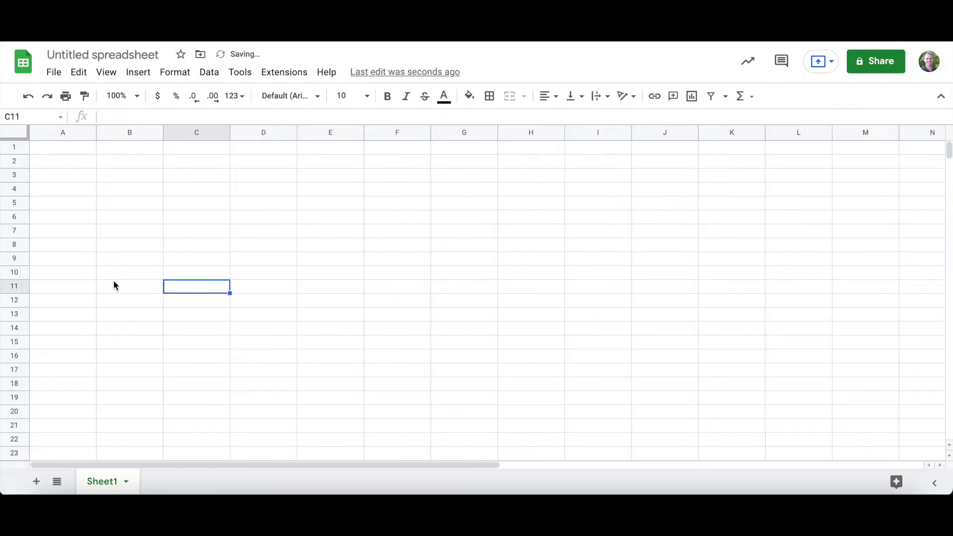
{"action": "left_click", "coordinate": [920, 132]}
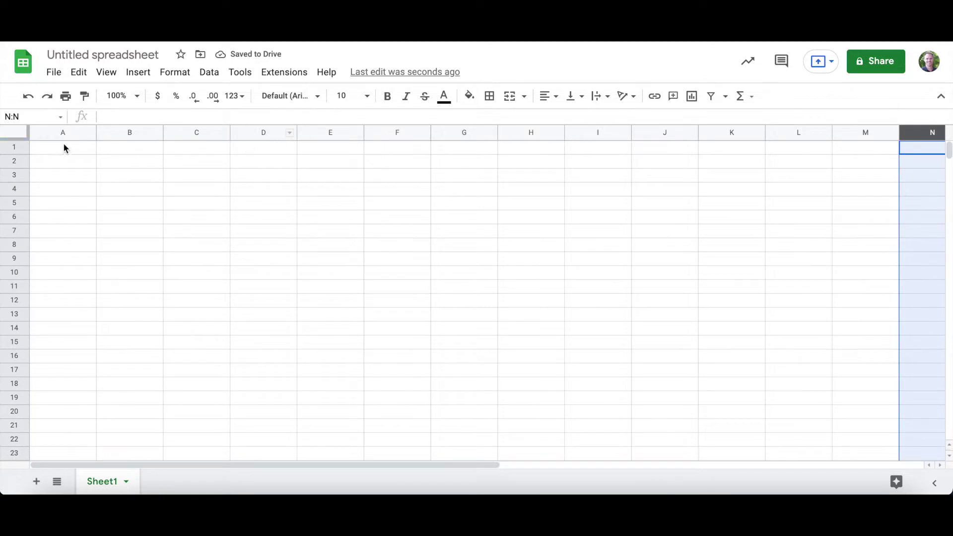
{"action": "left_click", "coordinate": [54, 133], "text": "shift"}
{"action": "right_click", "coordinate": [54, 133]}
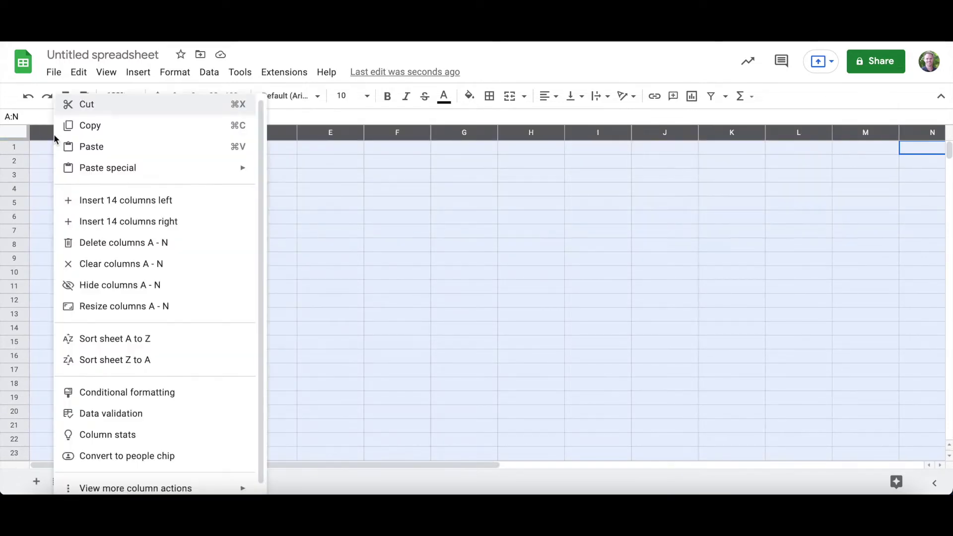
{"action": "left_click", "coordinate": [111, 305]}
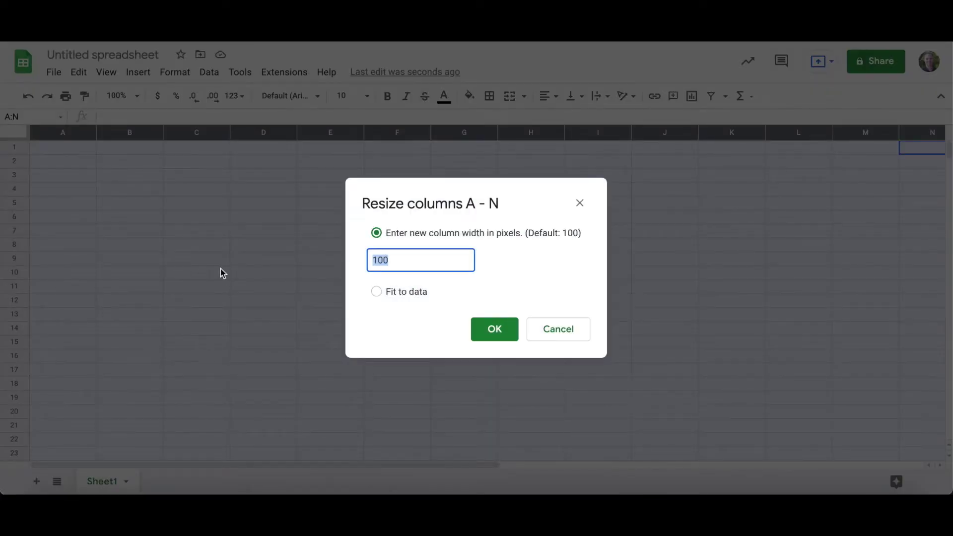
{"action": "type", "text": "21"}
{"action": "key", "text": "Return"}
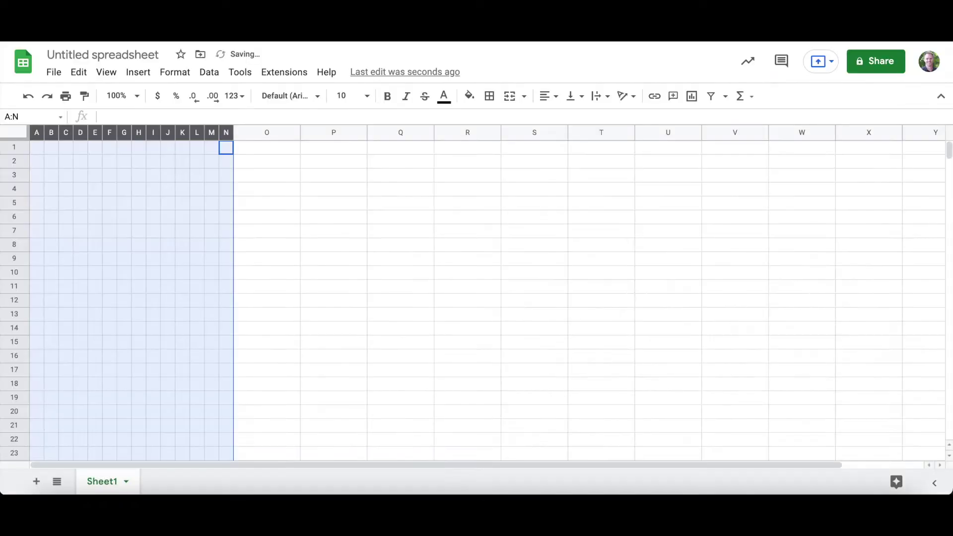
{"action": "left_click", "coordinate": [151, 304]}
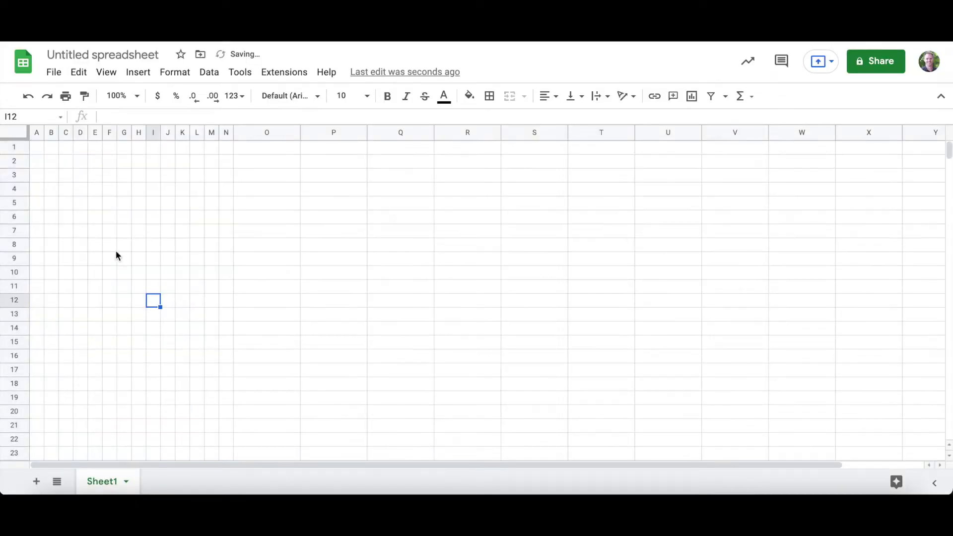
Resize columns O–Z to 25 pixels wide and return to cell A1
{"action": "left_click", "coordinate": [97, 178]}
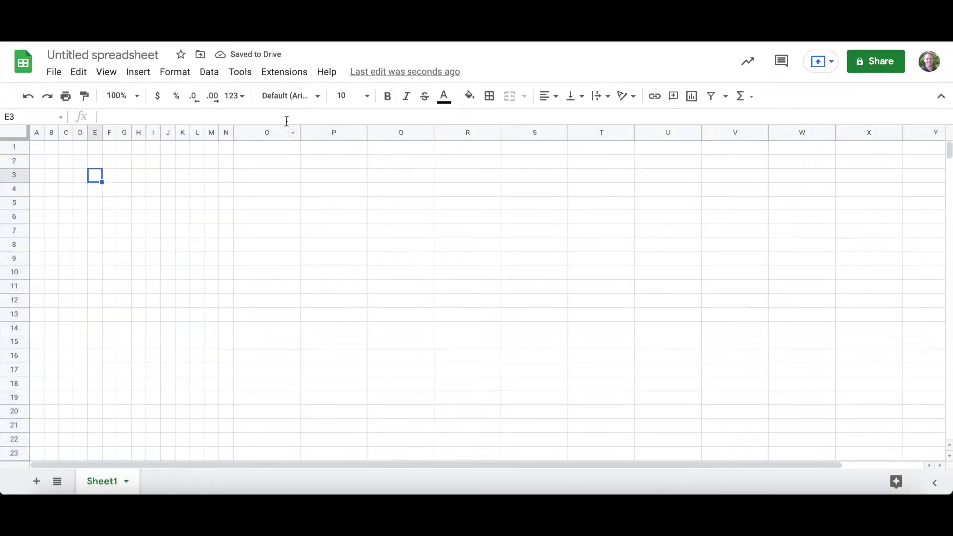
{"action": "left_click", "coordinate": [277, 133]}
{"action": "scroll", "coordinate": [387, 196], "scroll_direction": "right", "scroll_amount": 3}
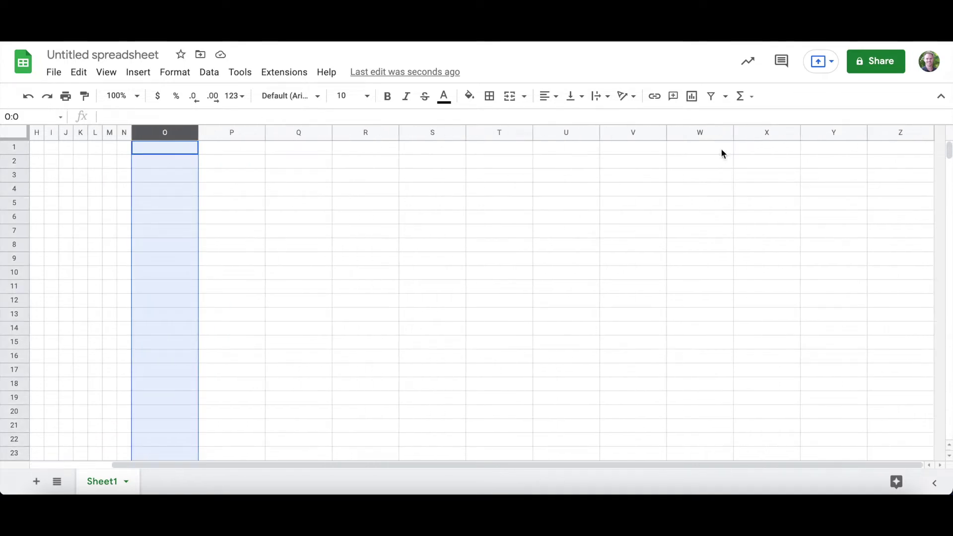
{"action": "left_click", "coordinate": [916, 133], "text": "shift"}
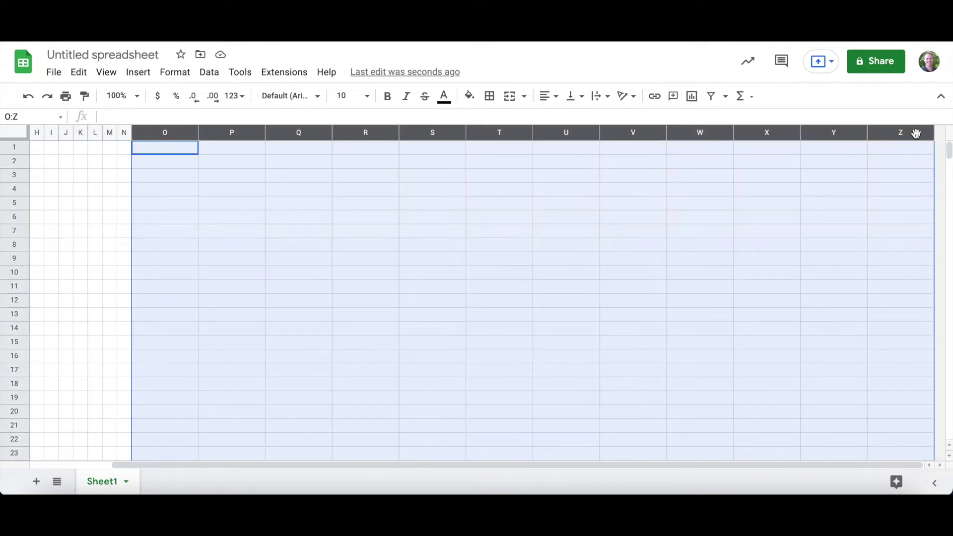
{"action": "right_click", "coordinate": [711, 133]}
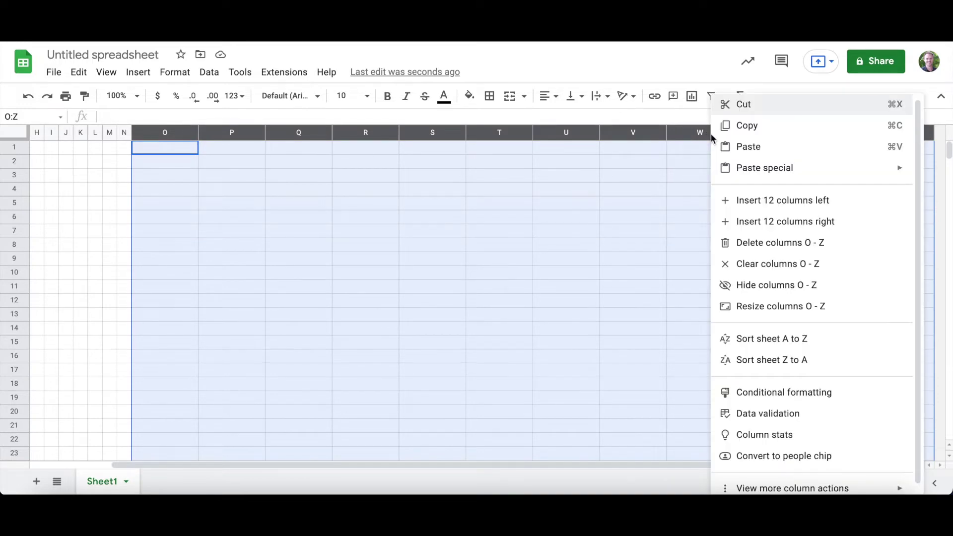
{"action": "left_click", "coordinate": [736, 306]}
{"action": "type", "text": "25"}
{"action": "key", "text": "Return"}
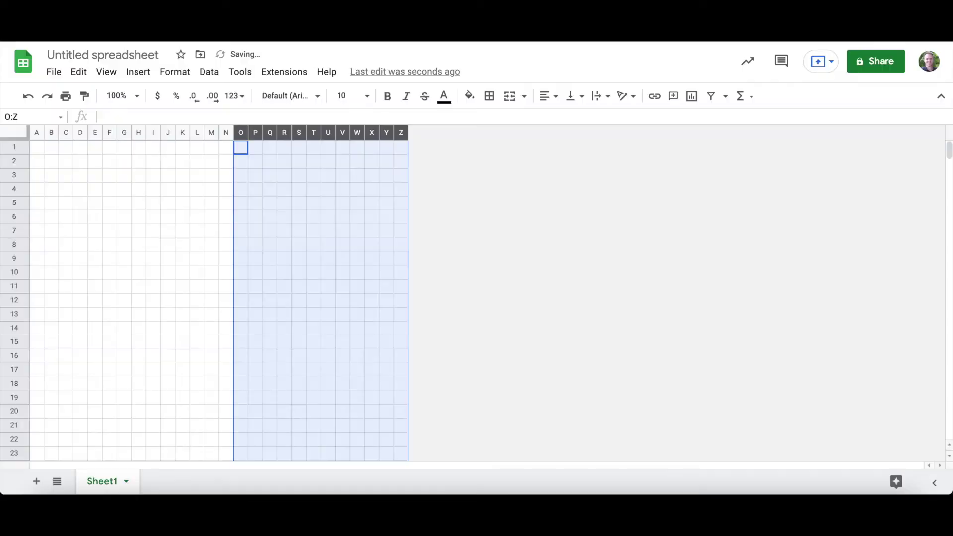
{"action": "left_click", "coordinate": [291, 425]}
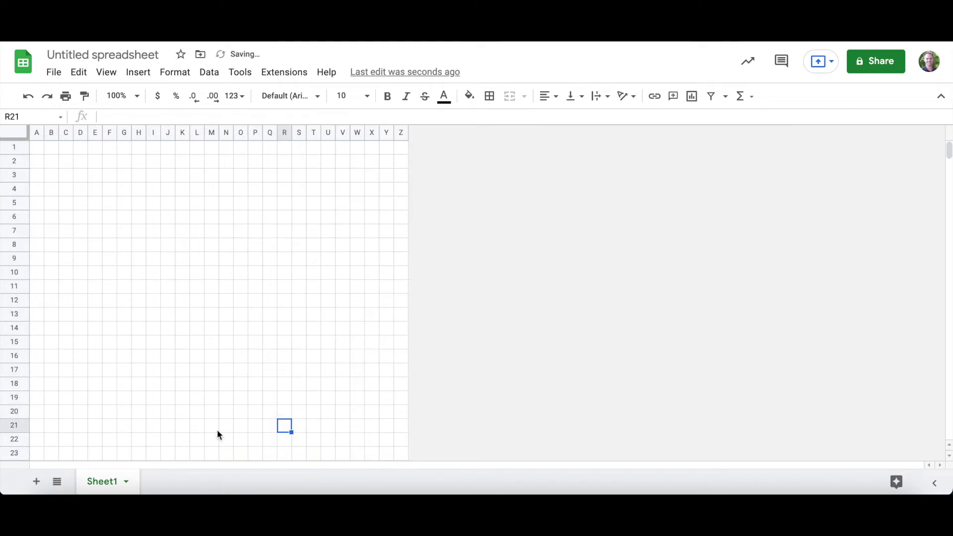
{"action": "key", "text": "ctrl+Home"}
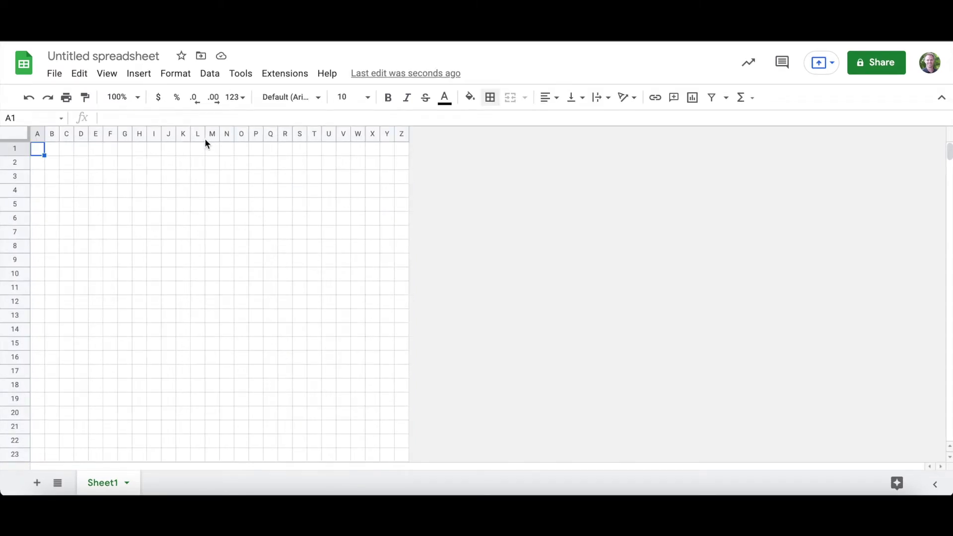
Select the whole sheet and apply thick all-around borders to every cell
{"action": "left_click", "coordinate": [20, 132]}
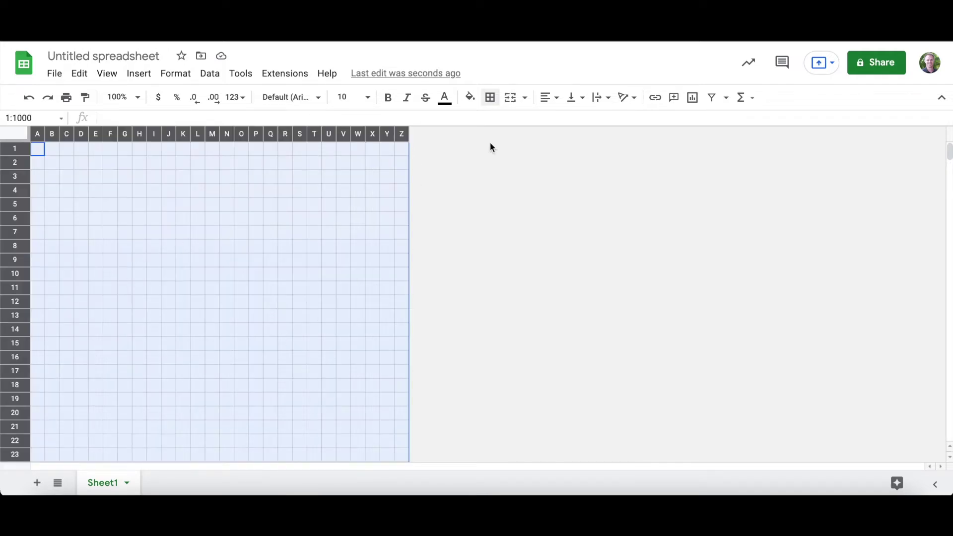
{"action": "left_click", "coordinate": [491, 99]}
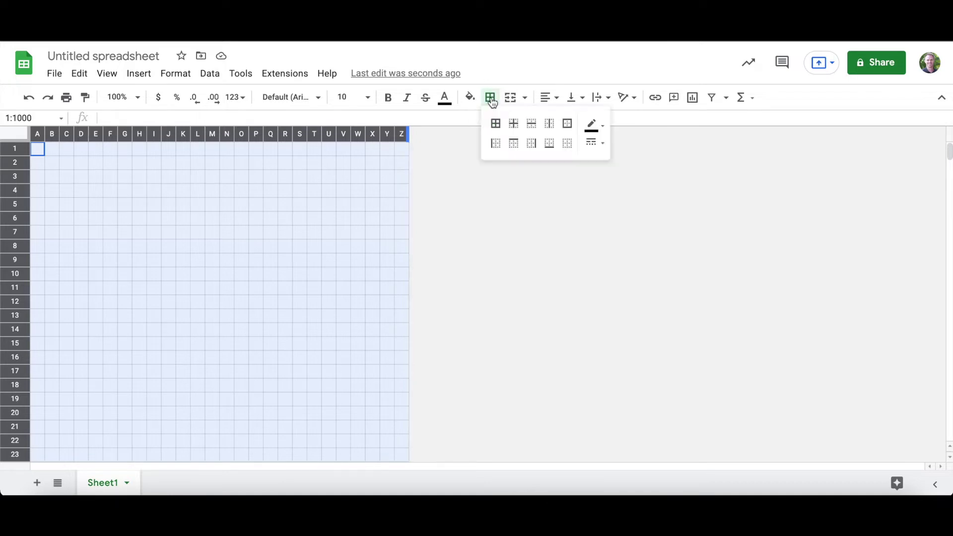
{"action": "left_click", "coordinate": [594, 148]}
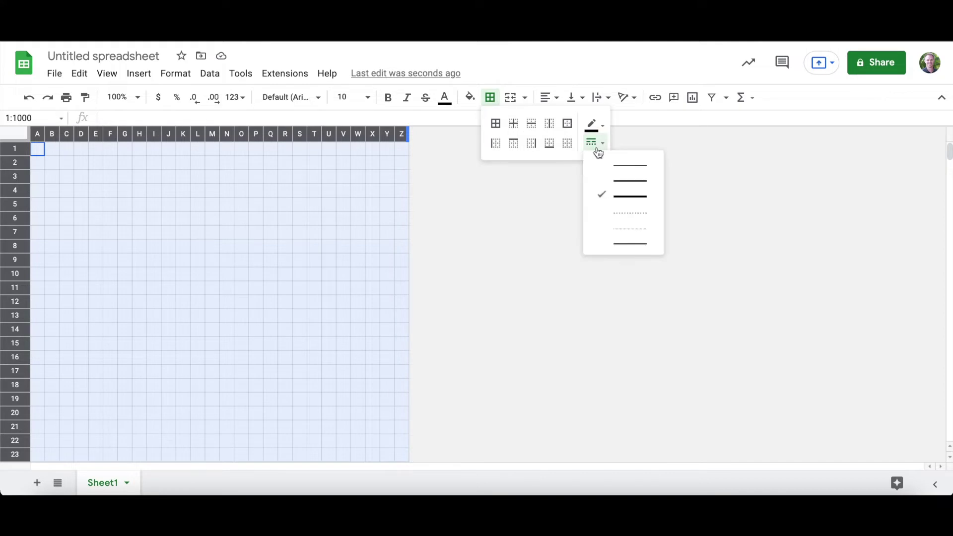
{"action": "left_click", "coordinate": [629, 197]}
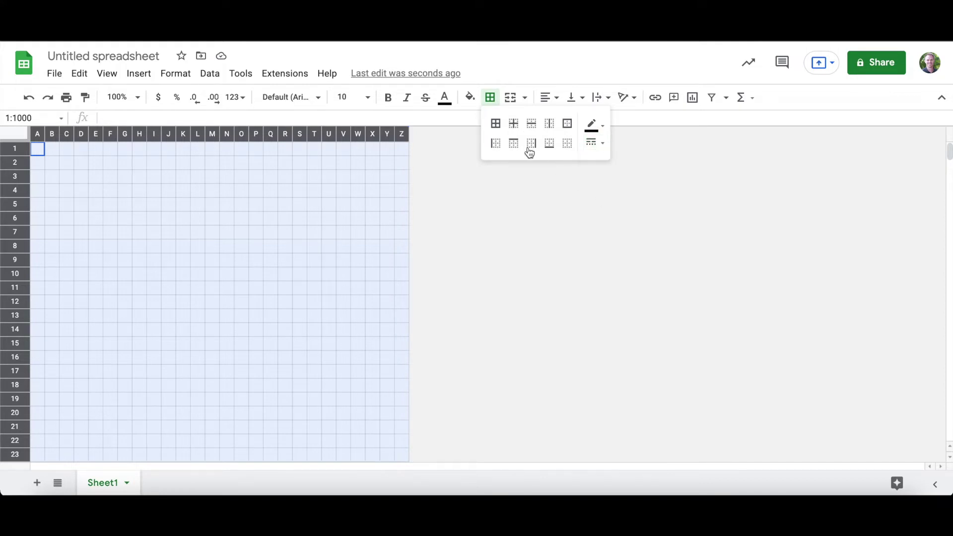
{"action": "left_click", "coordinate": [495, 122]}
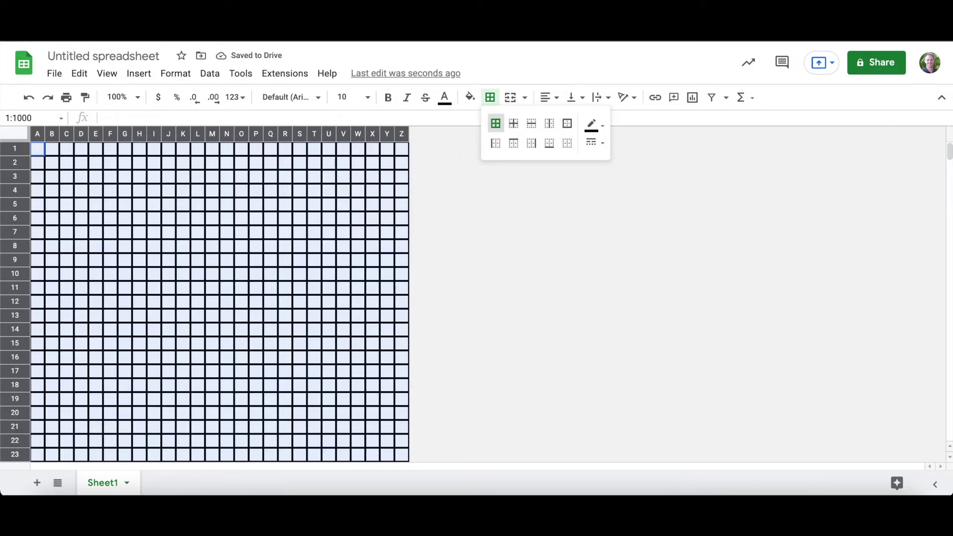
Select the block C2:D3 and merge it into one cell
{"action": "left_click", "coordinate": [401, 176]}
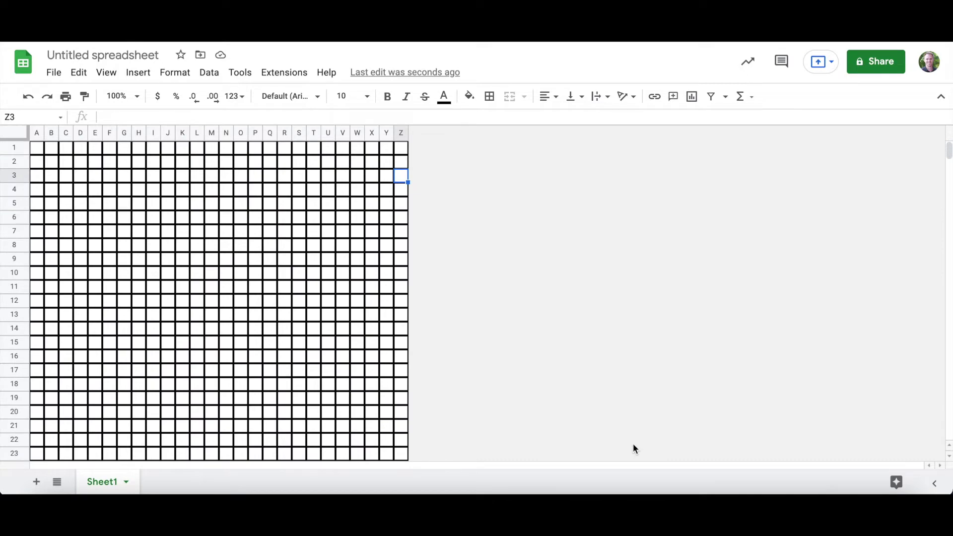
{"action": "left_click_drag", "start_coordinate": [66, 162], "coordinate": [76, 180]}
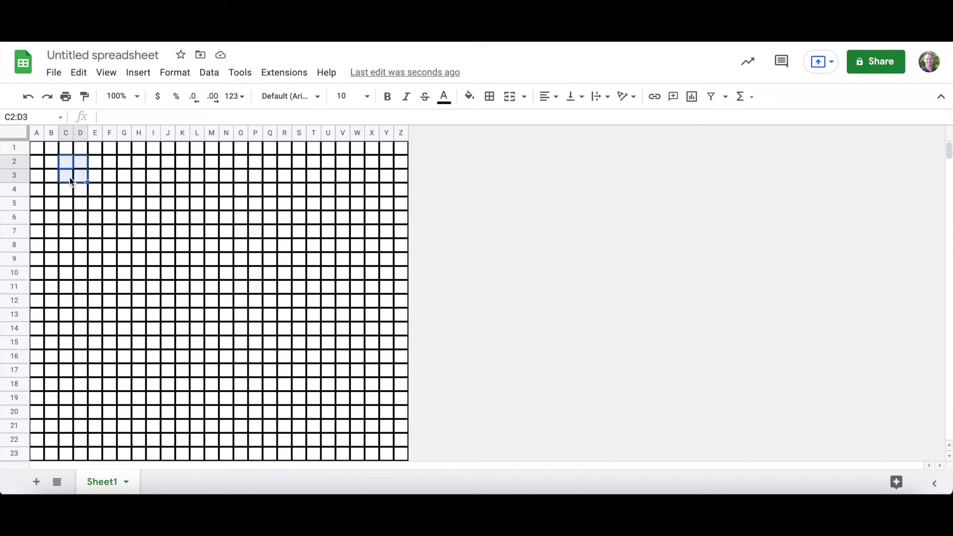
{"action": "right_click", "coordinate": [70, 180]}
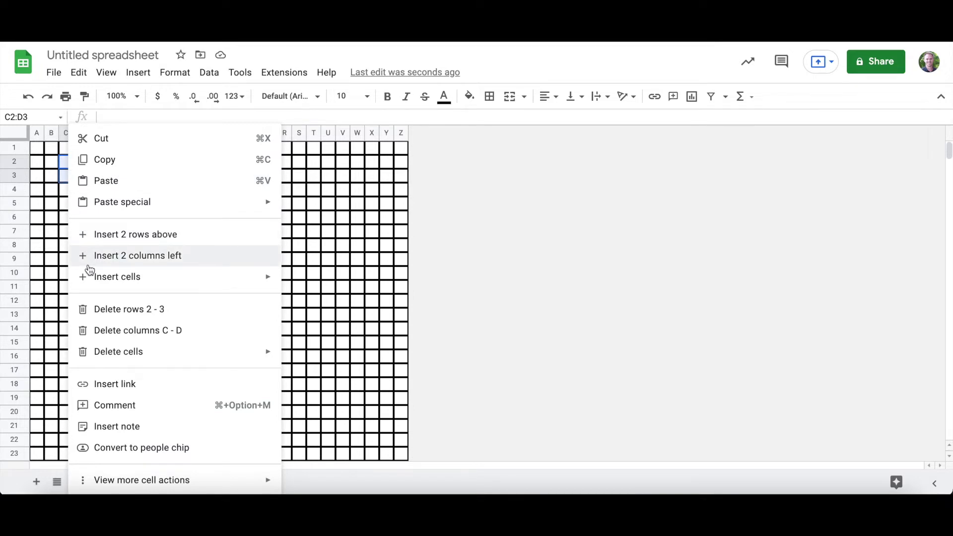
{"action": "left_click", "coordinate": [494, 56]}
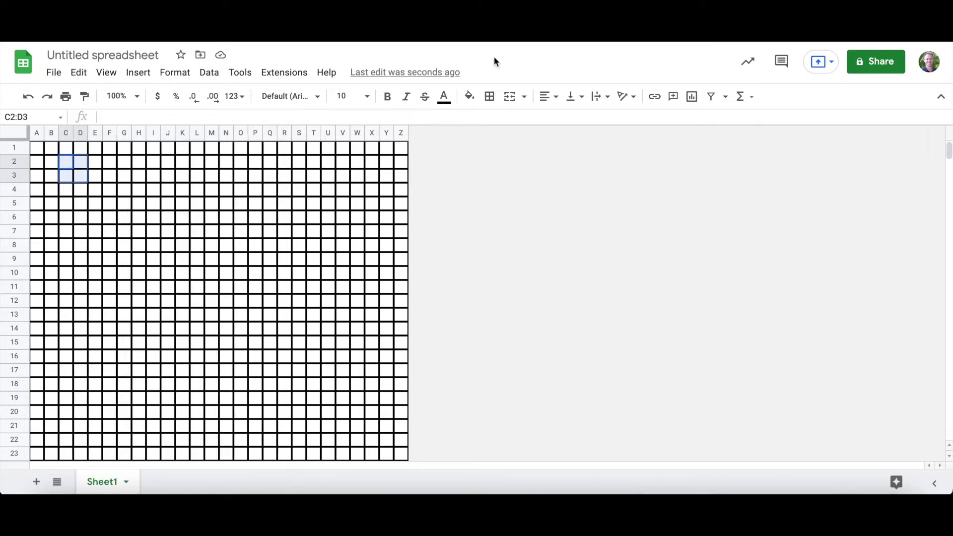
{"action": "left_click", "coordinate": [517, 99]}
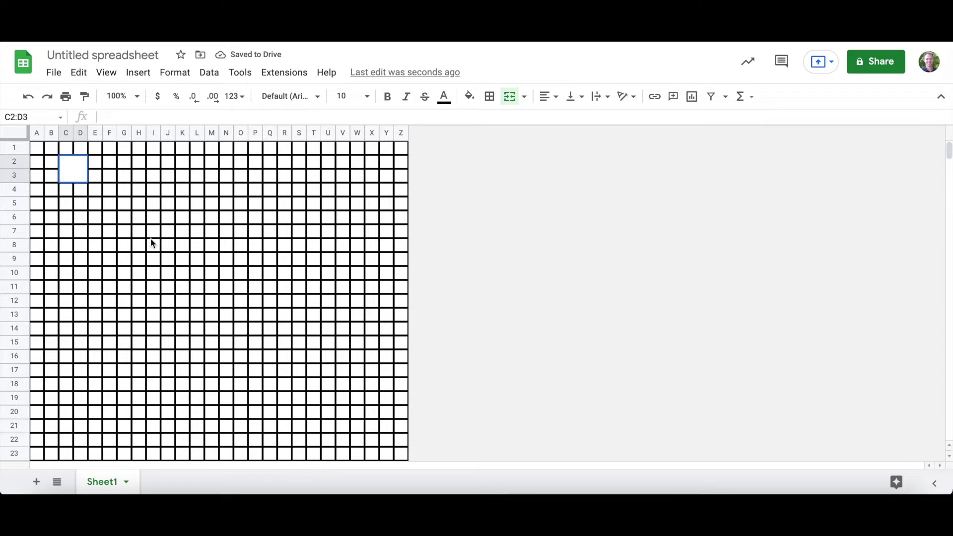
Merge the blocks J4:K13, A7:I8, H4:I5 and L4:T5 into single cells
{"action": "left_click", "coordinate": [163, 194]}
{"action": "left_click_drag", "start_coordinate": [163, 203], "coordinate": [189, 313]}
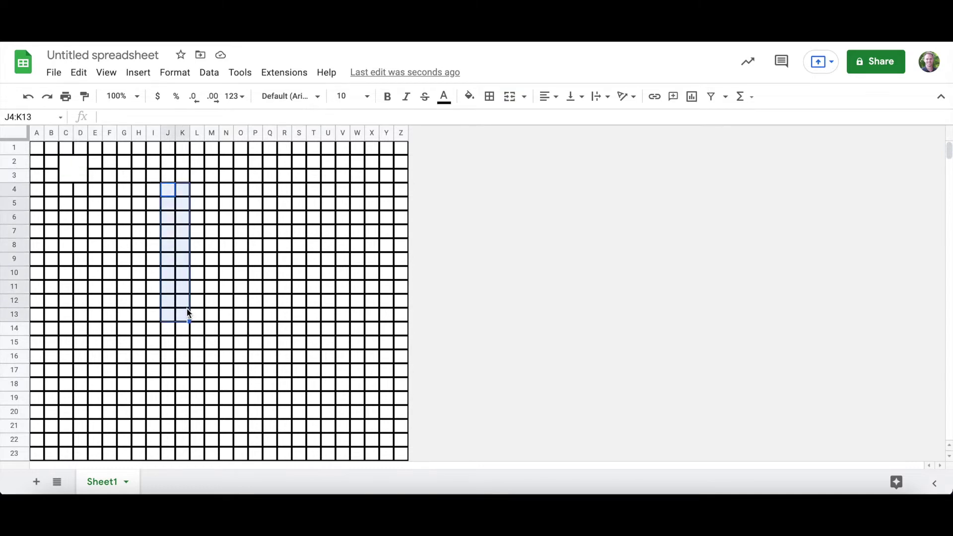
{"action": "left_click", "coordinate": [511, 99]}
{"action": "left_click_drag", "start_coordinate": [42, 231], "coordinate": [154, 246]}
{"action": "left_click", "coordinate": [470, 97]}
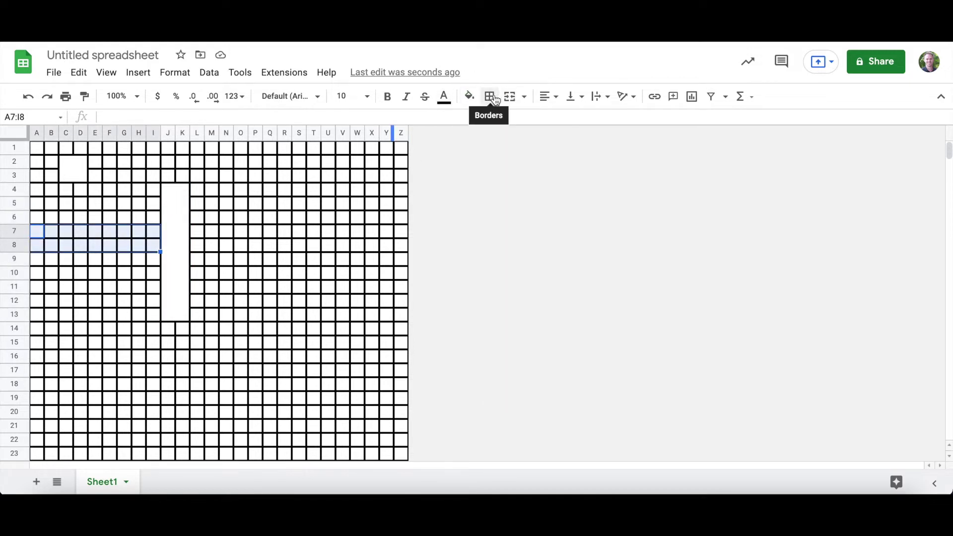
{"action": "left_click", "coordinate": [510, 97]}
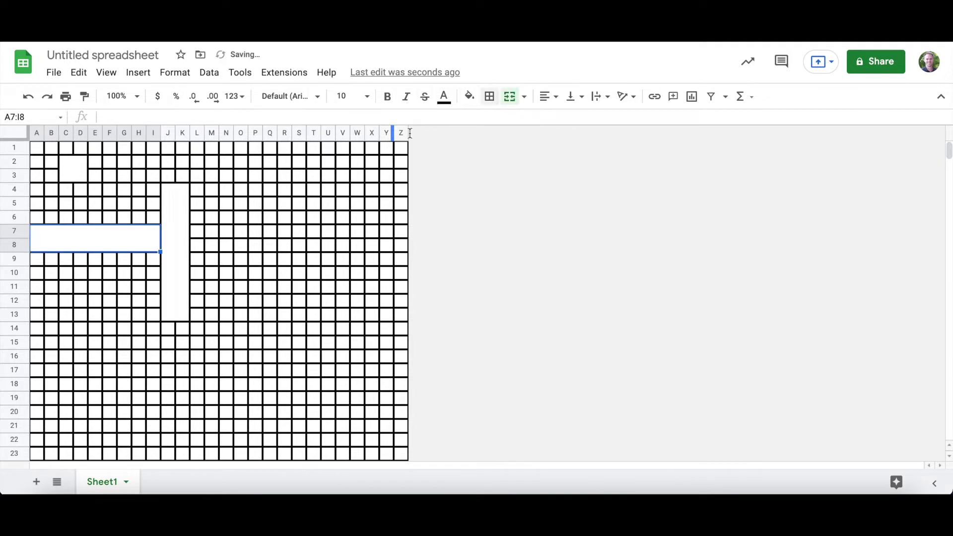
{"action": "left_click_drag", "start_coordinate": [185, 151], "coordinate": [217, 163]}
{"action": "left_click", "coordinate": [136, 191]}
{"action": "left_click_drag", "start_coordinate": [136, 191], "coordinate": [319, 202]}
{"action": "left_click", "coordinate": [510, 96]}
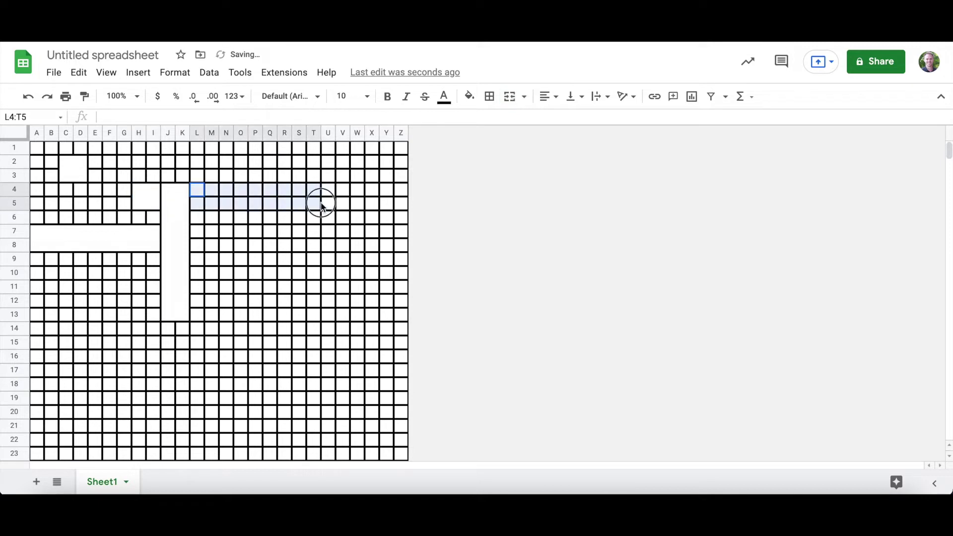
{"action": "left_click", "coordinate": [510, 97]}
Merge Q1:R3, Q6:R17, C16:M17, T9:Z10 and I20:Z22 into single blocks
{"action": "left_click_drag", "start_coordinate": [270, 148], "coordinate": [291, 177]}
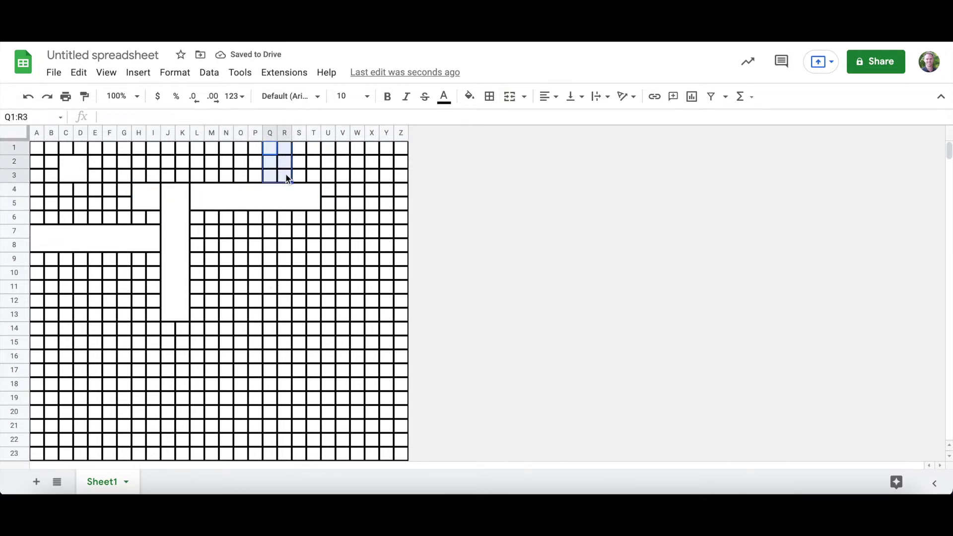
{"action": "left_click", "coordinate": [511, 101]}
{"action": "left_click_drag", "start_coordinate": [273, 215], "coordinate": [283, 379]}
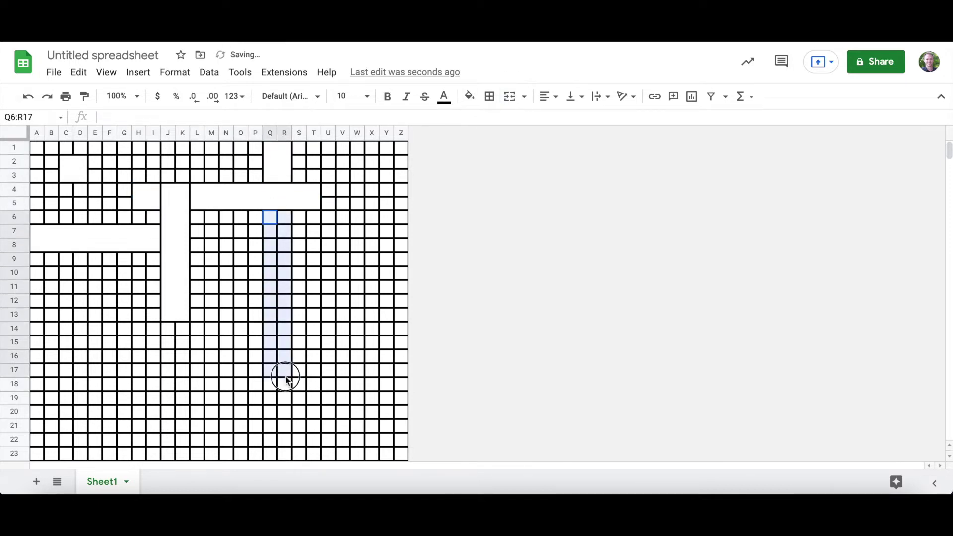
{"action": "left_click", "coordinate": [510, 97]}
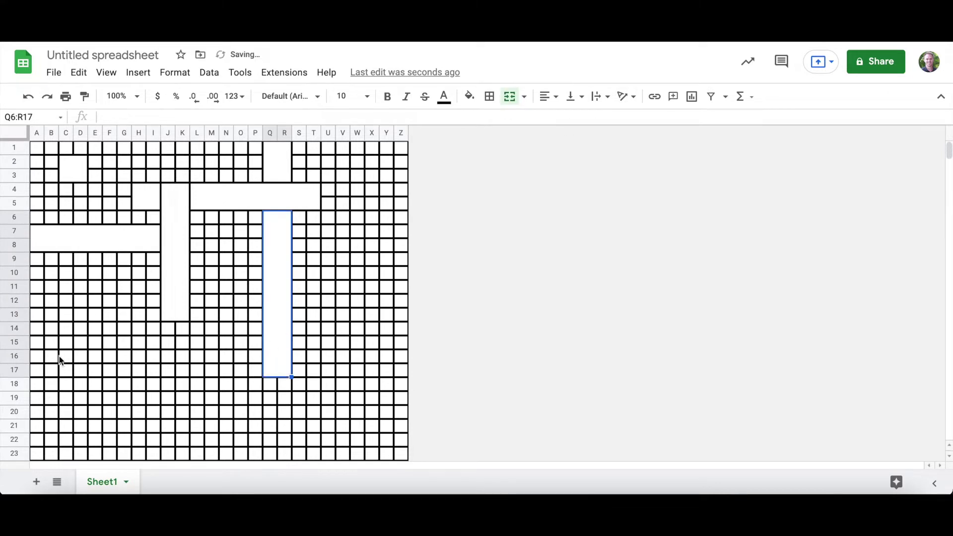
{"action": "left_click_drag", "start_coordinate": [62, 357], "coordinate": [219, 376]}
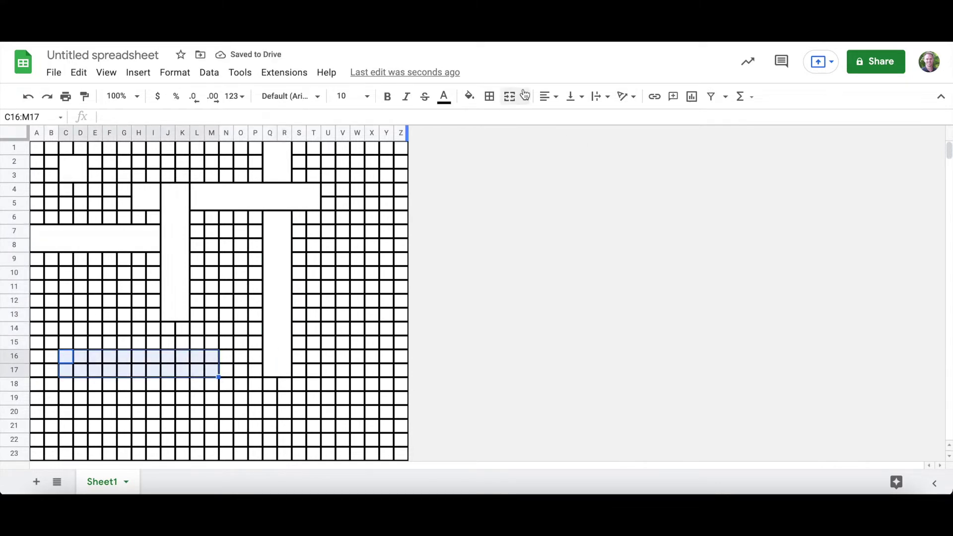
{"action": "left_click", "coordinate": [510, 97]}
{"action": "left_click_drag", "start_coordinate": [315, 258], "coordinate": [408, 275]}
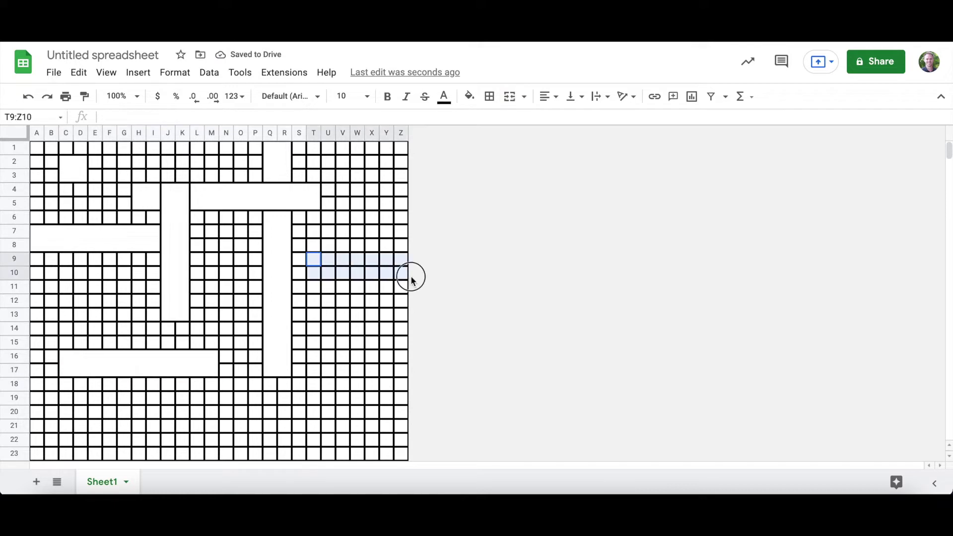
{"action": "left_click", "coordinate": [510, 97]}
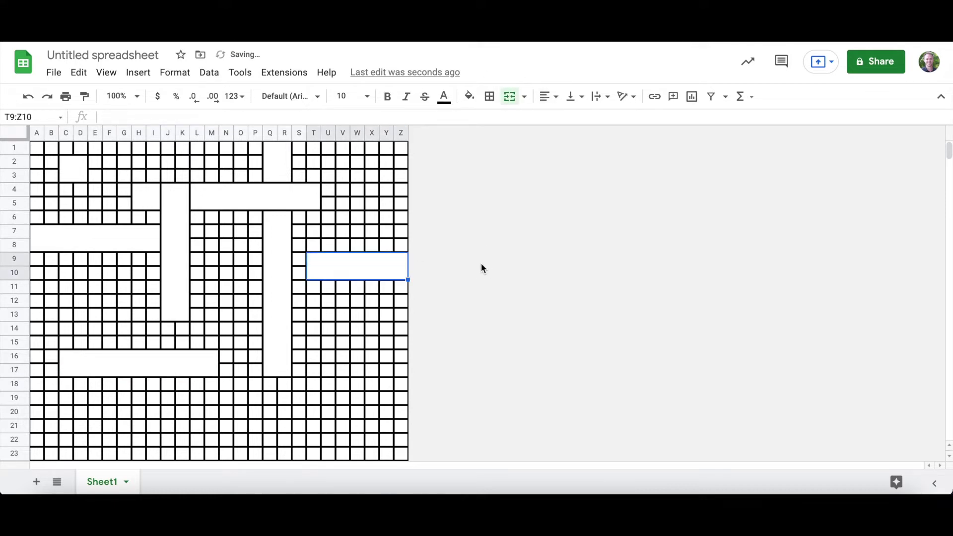
{"action": "left_click_drag", "start_coordinate": [151, 407], "coordinate": [406, 439]}
{"action": "left_click", "coordinate": [510, 97]}
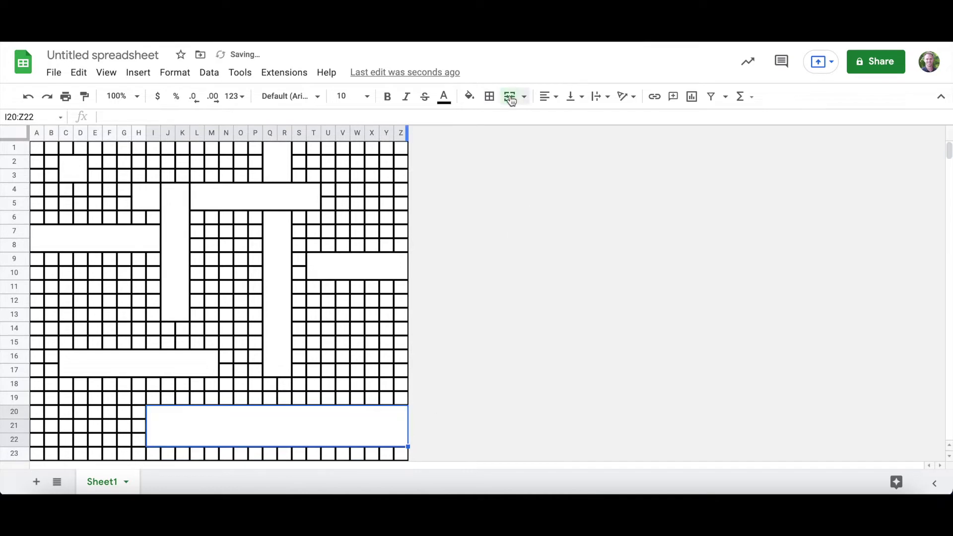
{"action": "left_click", "coordinate": [401, 189]}
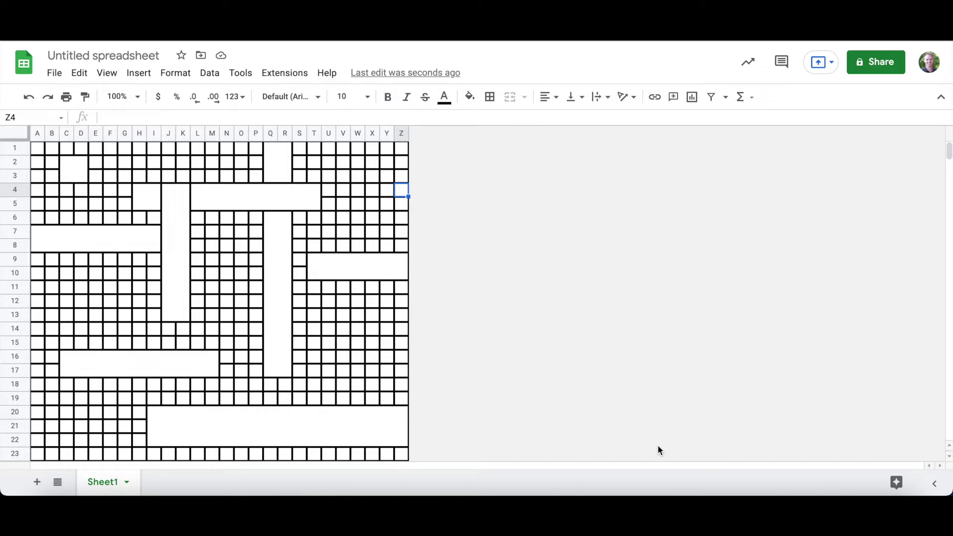
Fill L4:T5 and H4:I5 with blue and J4:K13 with red
{"action": "left_click", "coordinate": [469, 96]}
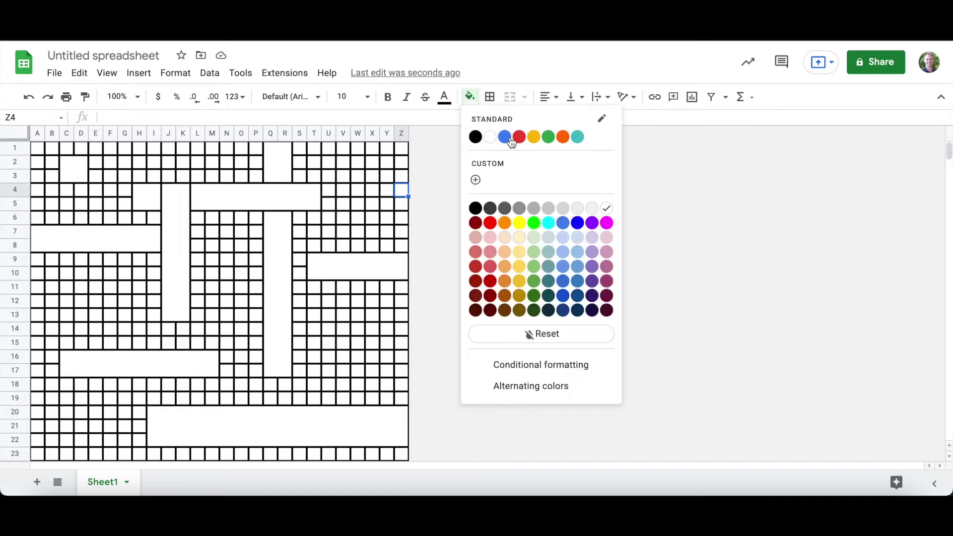
{"action": "left_click", "coordinate": [207, 199]}
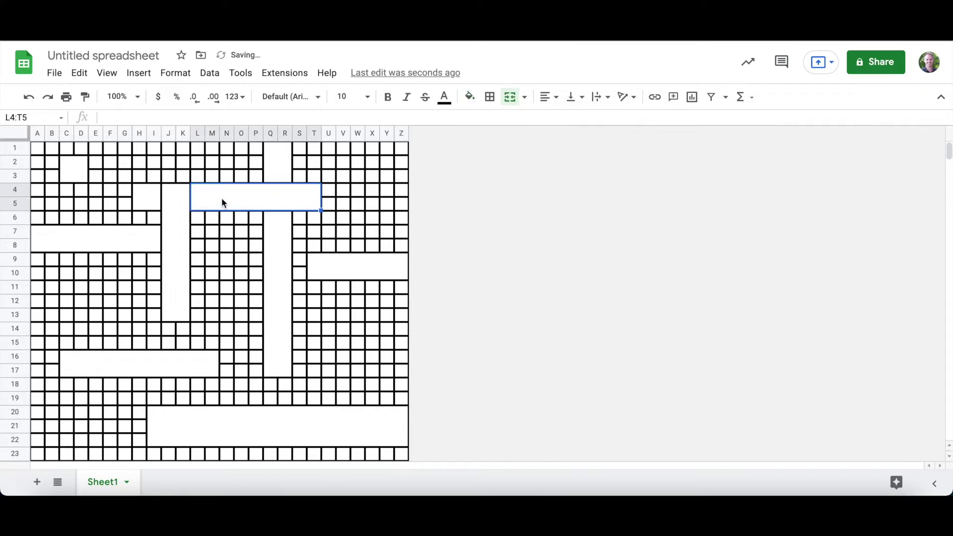
{"action": "left_click", "coordinate": [468, 97]}
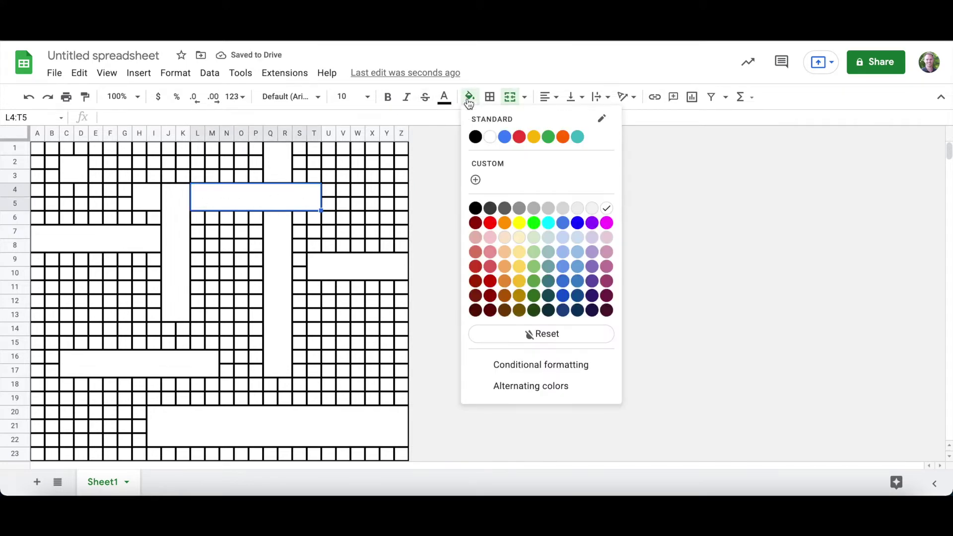
{"action": "left_click", "coordinate": [504, 136]}
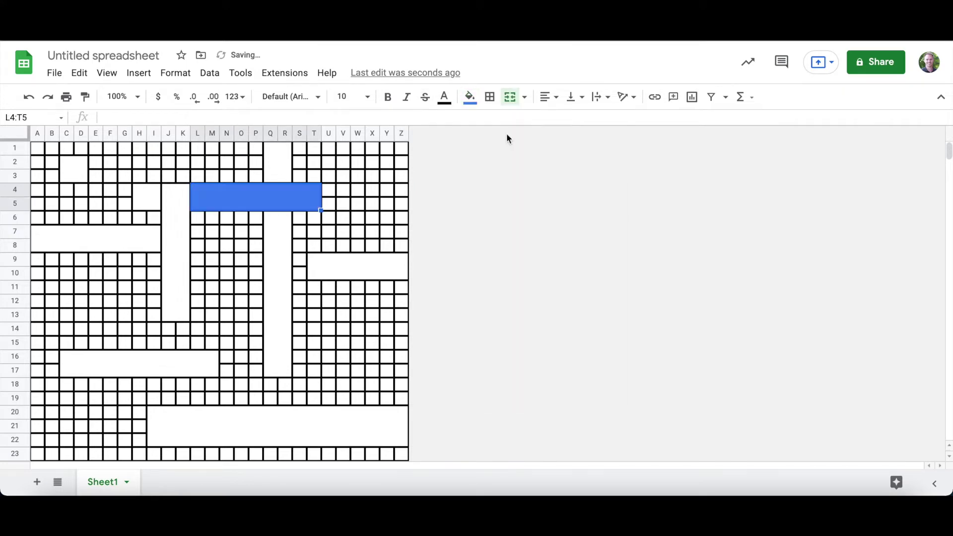
{"action": "left_click", "coordinate": [152, 196]}
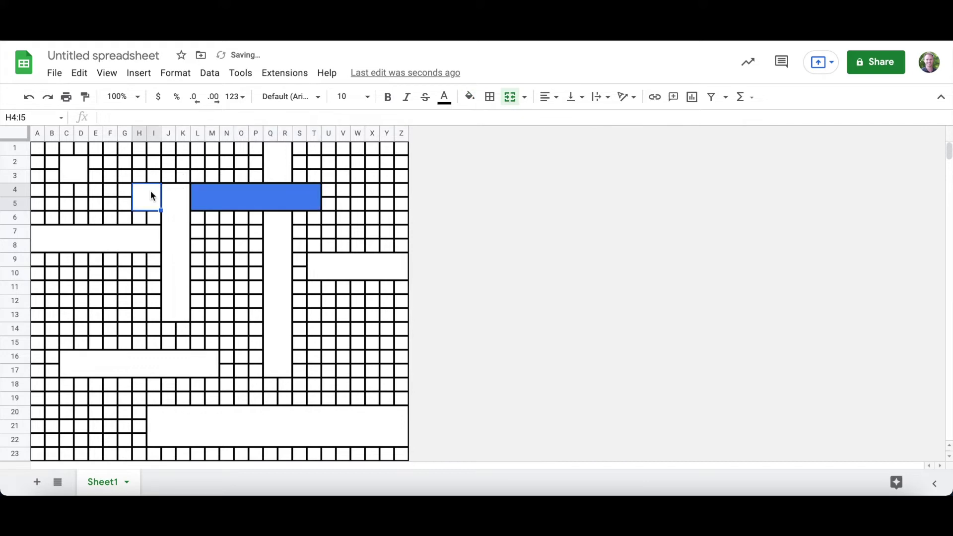
{"action": "left_click", "coordinate": [469, 97]}
{"action": "left_click", "coordinate": [504, 135]}
{"action": "left_click", "coordinate": [184, 222]}
{"action": "left_click", "coordinate": [469, 97]}
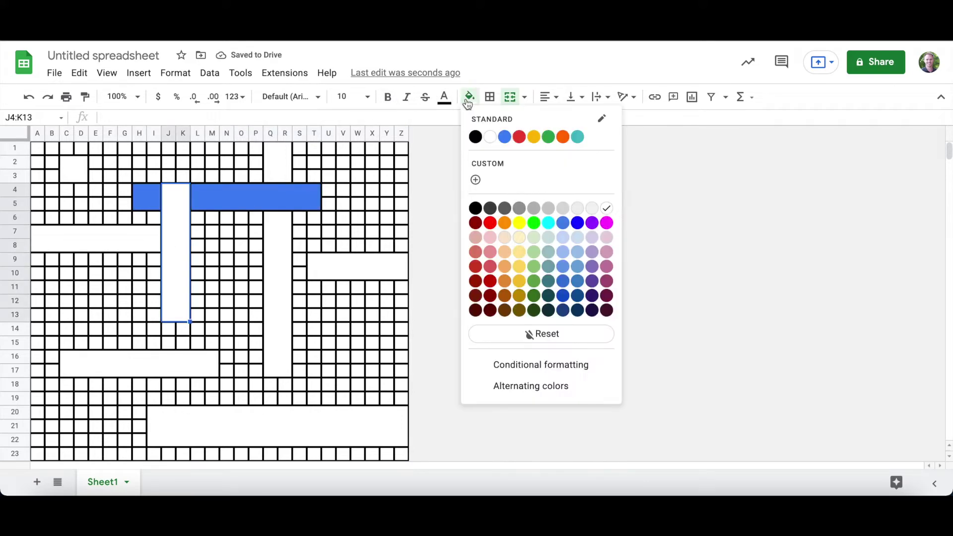
{"action": "left_click", "coordinate": [512, 135]}
Fill Q6:R17, Q1:R3 and C2:D3 with yellow, and A7:I8 with red
{"action": "left_click", "coordinate": [272, 249]}
{"action": "left_click", "coordinate": [468, 102]}
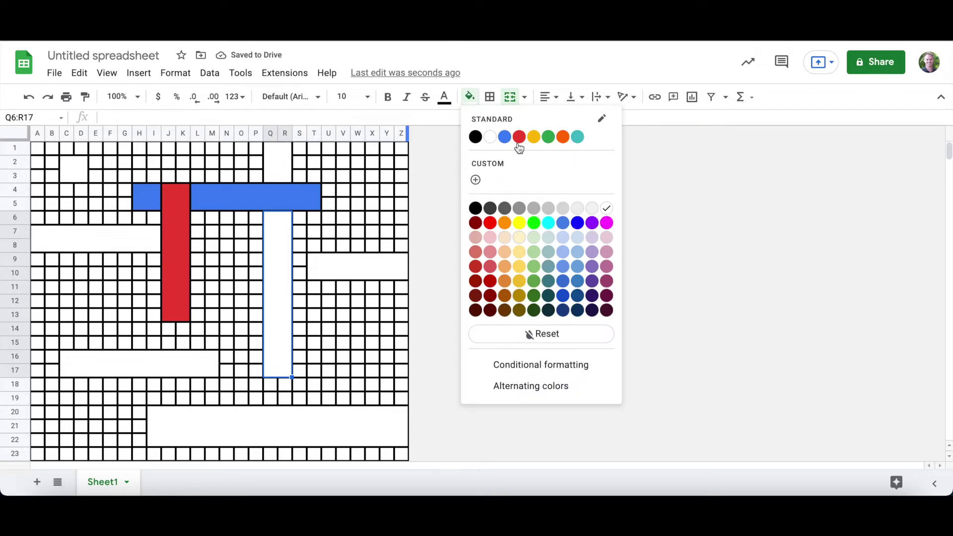
{"action": "left_click", "coordinate": [534, 136]}
{"action": "left_click", "coordinate": [277, 161]}
{"action": "left_click", "coordinate": [469, 98]}
{"action": "left_click", "coordinate": [534, 137]}
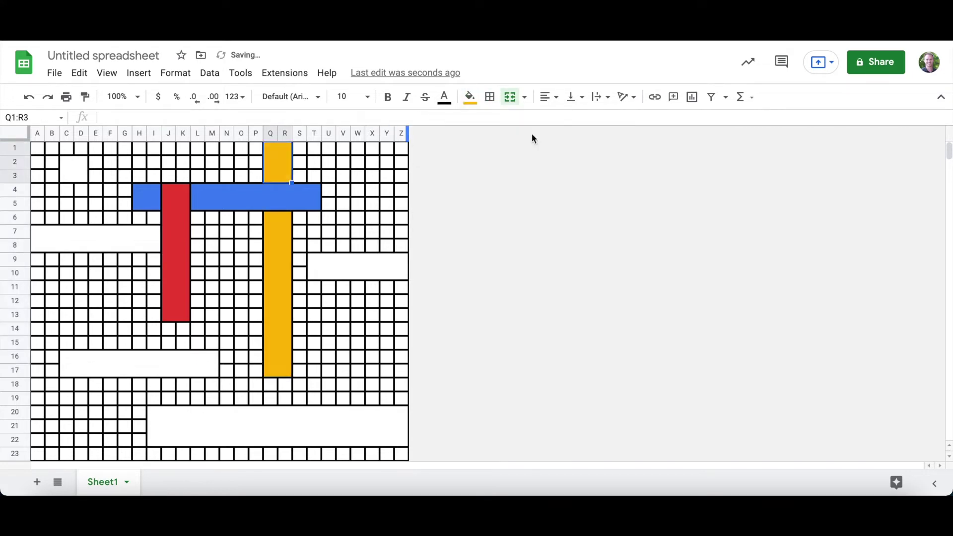
{"action": "left_click", "coordinate": [79, 161]}
{"action": "left_click", "coordinate": [469, 97]}
{"action": "left_click", "coordinate": [536, 135]}
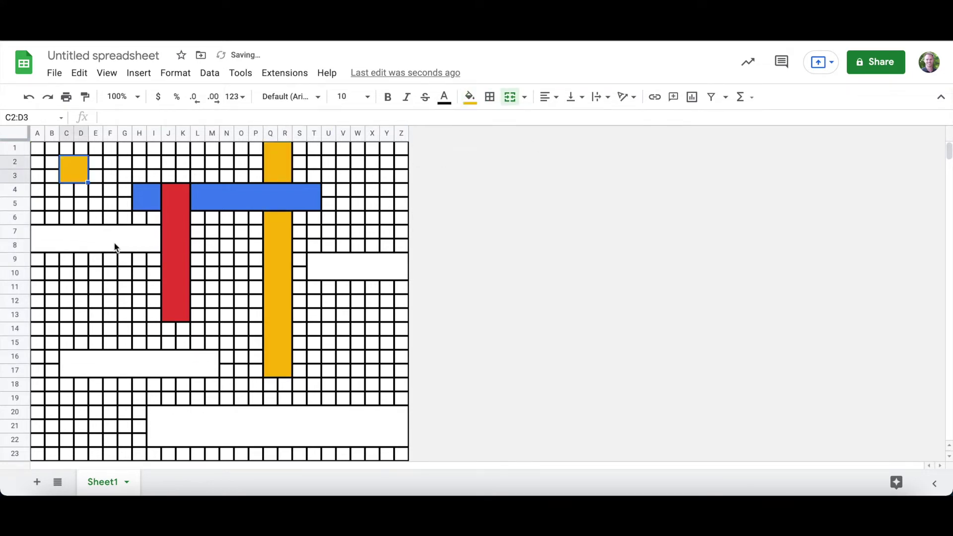
{"action": "left_click", "coordinate": [115, 246]}
{"action": "left_click", "coordinate": [464, 102]}
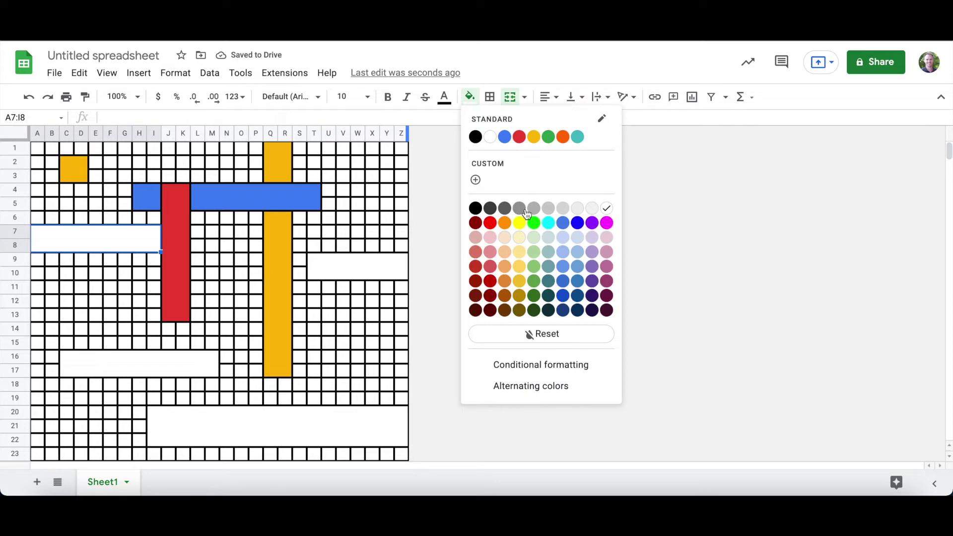
{"action": "left_click", "coordinate": [518, 137]}
Fill T9:Z10 and I20:Z22 with blue and C16:M17 with green
{"action": "left_click", "coordinate": [398, 270]}
{"action": "left_click", "coordinate": [469, 97]}
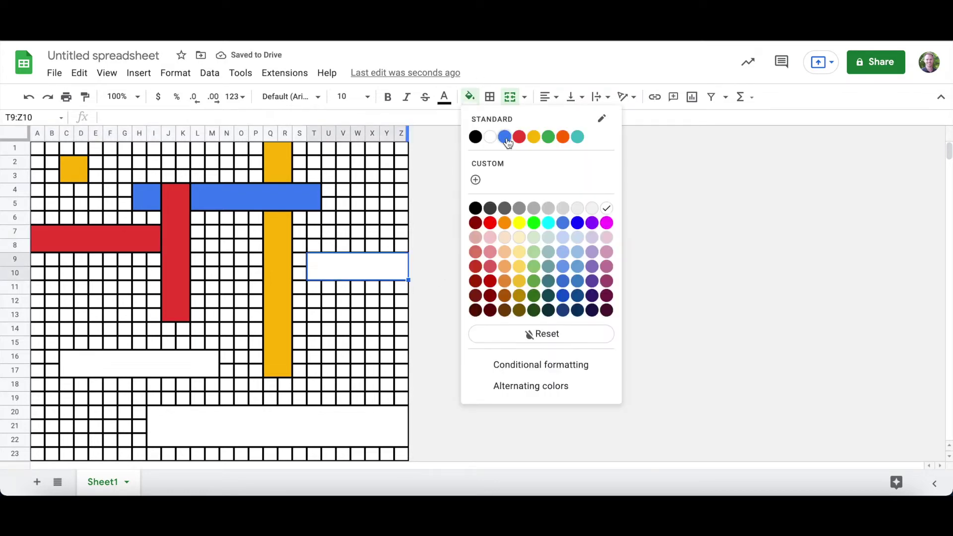
{"action": "left_click", "coordinate": [505, 138]}
{"action": "left_click", "coordinate": [149, 366]}
{"action": "left_click", "coordinate": [469, 97]}
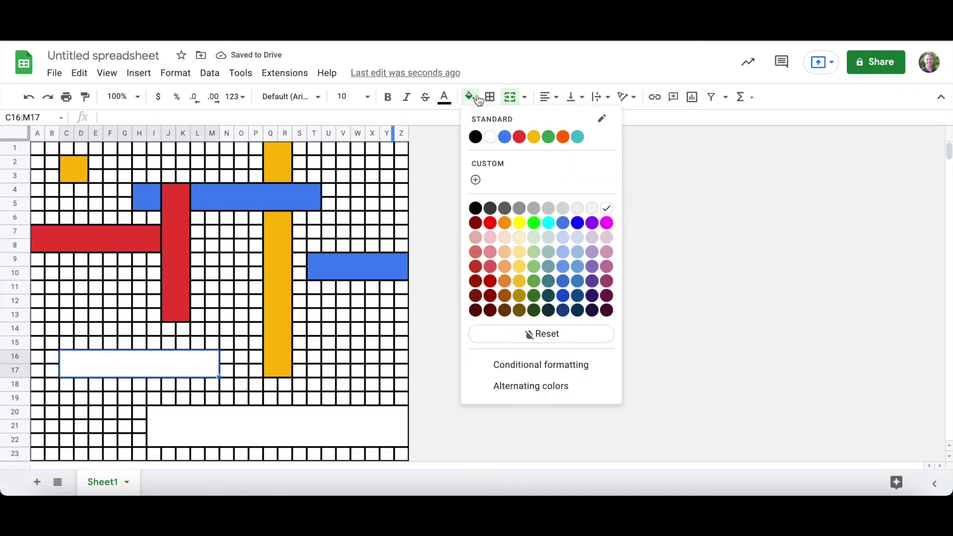
{"action": "left_click", "coordinate": [548, 137]}
{"action": "left_click", "coordinate": [276, 421]}
{"action": "left_click", "coordinate": [469, 97]}
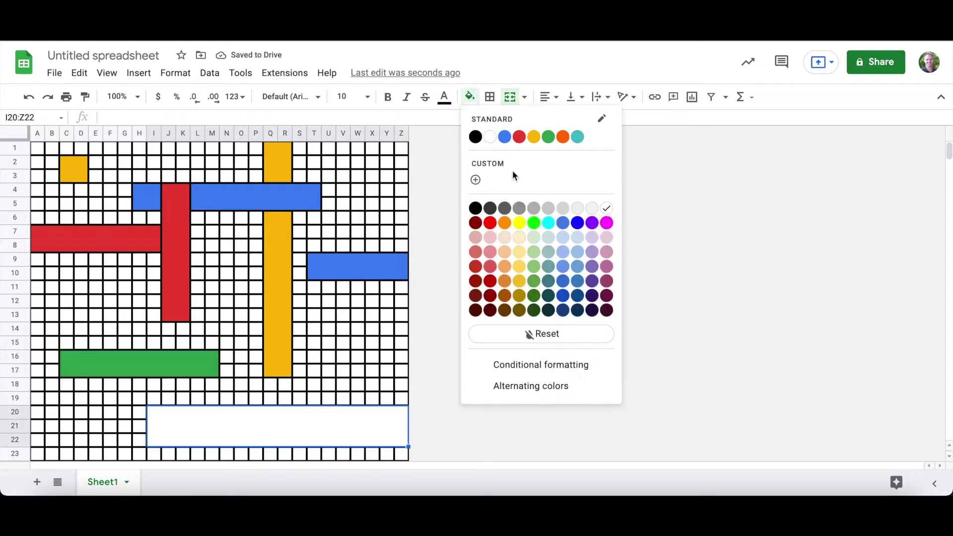
{"action": "left_click", "coordinate": [505, 137]}
{"action": "left_click", "coordinate": [549, 209]}
{"action": "left_click", "coordinate": [173, 353]}
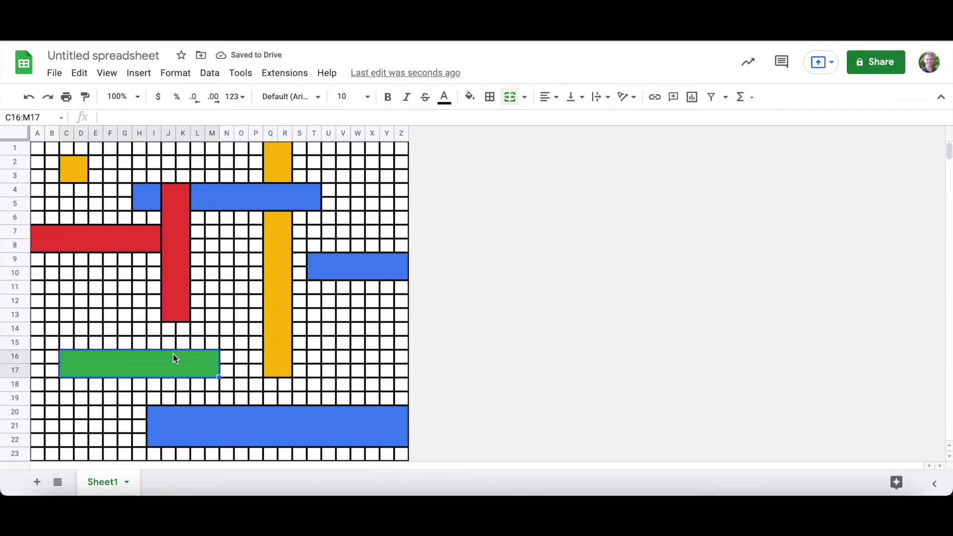
{"action": "left_click", "coordinate": [577, 283]}
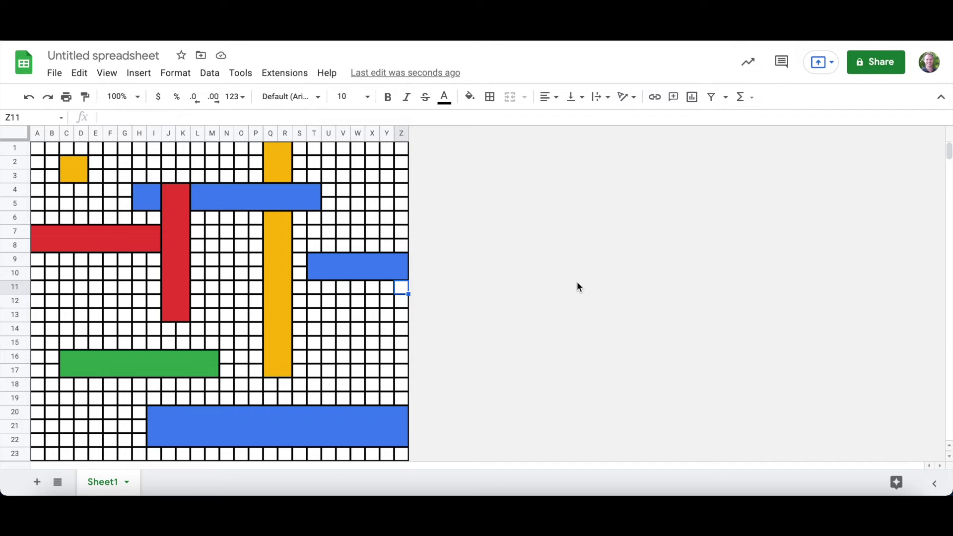
Merge A18:H23, I18:Z19 and I23:Z23 into single blocks
{"action": "left_click_drag", "start_coordinate": [37, 384], "coordinate": [142, 463]}
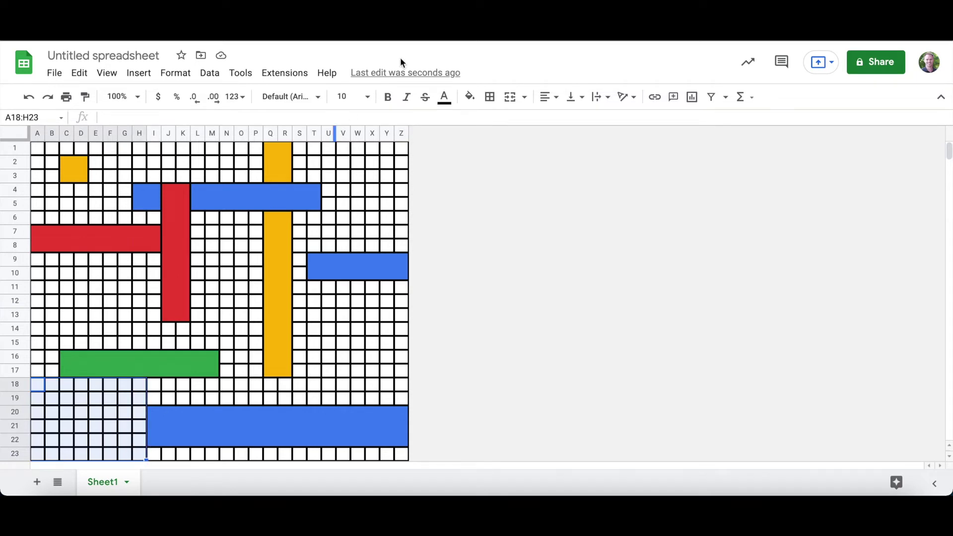
{"action": "left_click", "coordinate": [511, 99]}
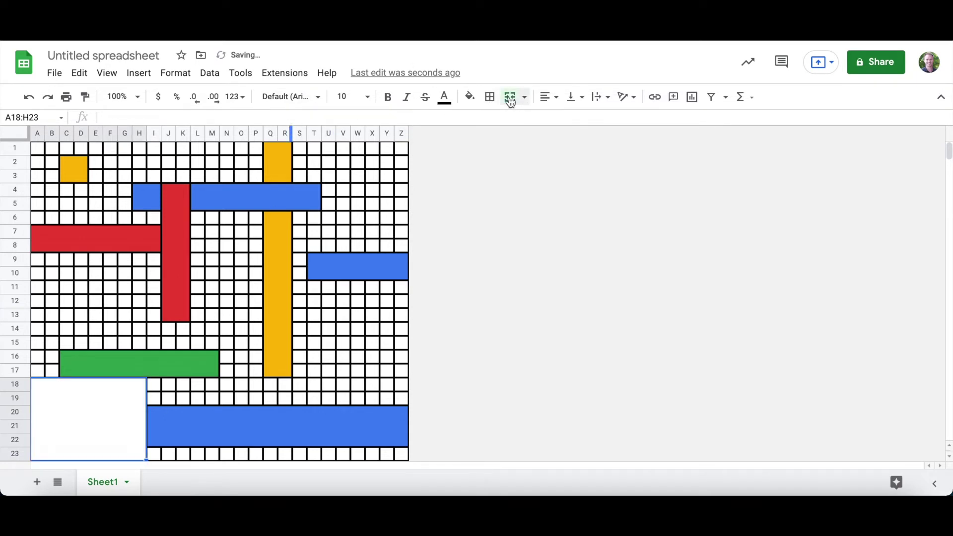
{"action": "left_click_drag", "start_coordinate": [155, 385], "coordinate": [400, 401]}
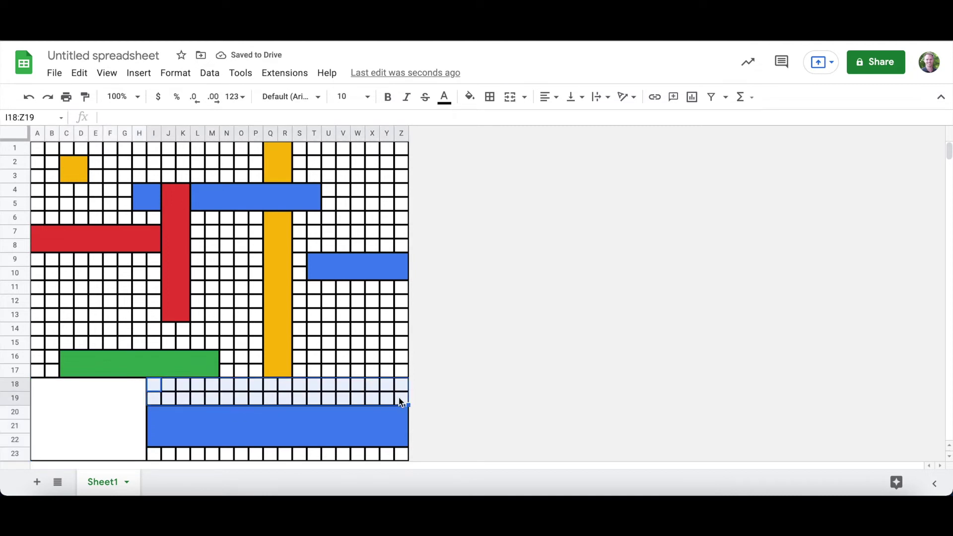
{"action": "left_click", "coordinate": [510, 97]}
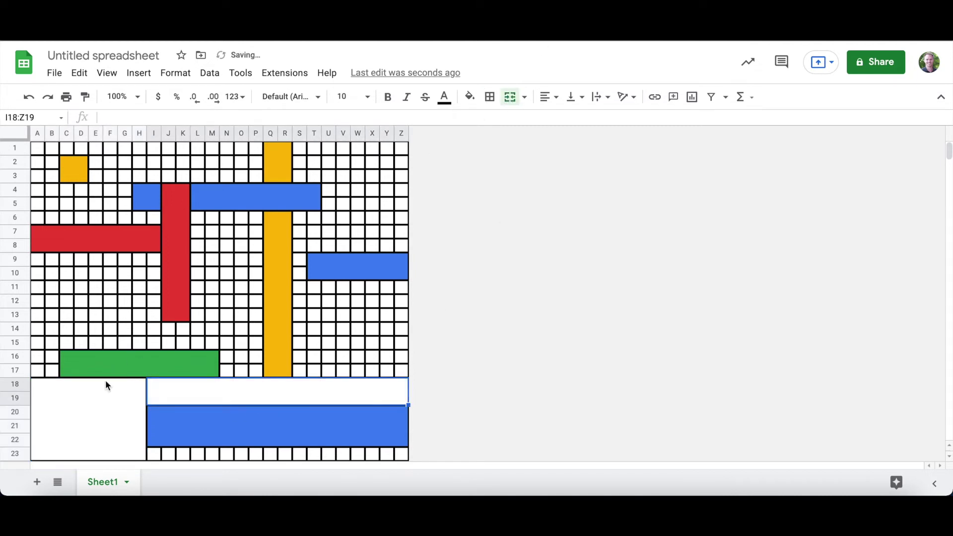
{"action": "left_click_drag", "start_coordinate": [154, 455], "coordinate": [402, 454]}
{"action": "left_click", "coordinate": [510, 97]}
Clear all borders from the bottom area A18:Z23
{"action": "left_click_drag", "start_coordinate": [142, 386], "coordinate": [169, 390]}
{"action": "left_click", "coordinate": [489, 96]}
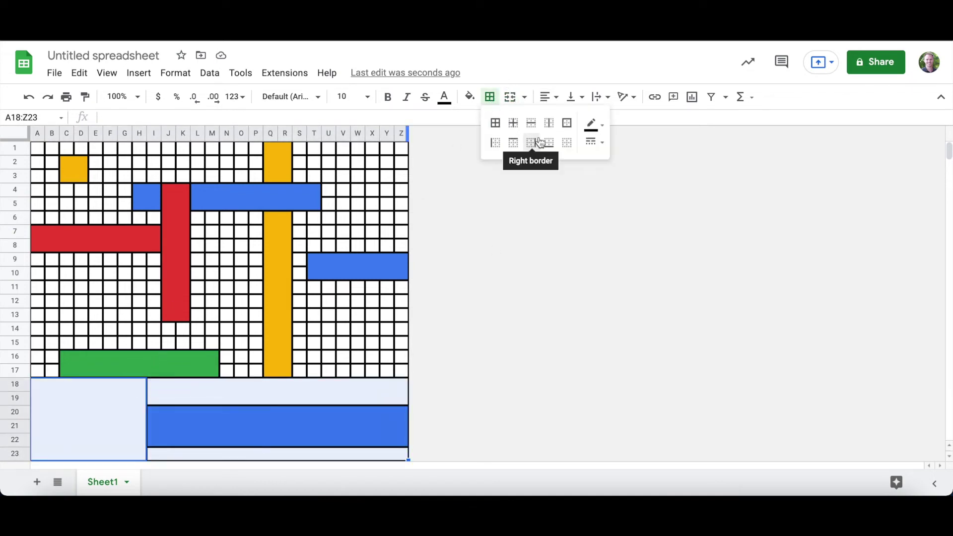
{"action": "left_click", "coordinate": [549, 125]}
{"action": "left_click", "coordinate": [567, 143]}
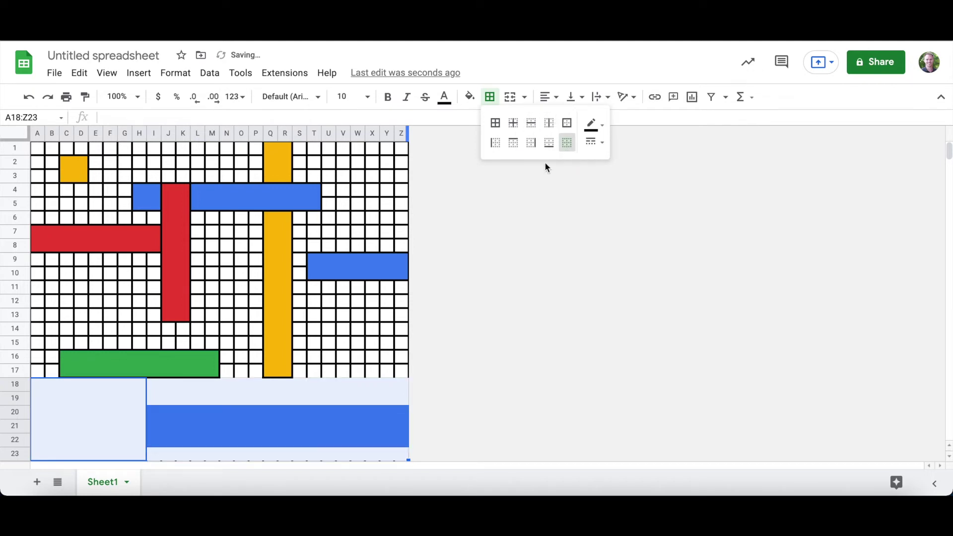
{"action": "left_click", "coordinate": [542, 250]}
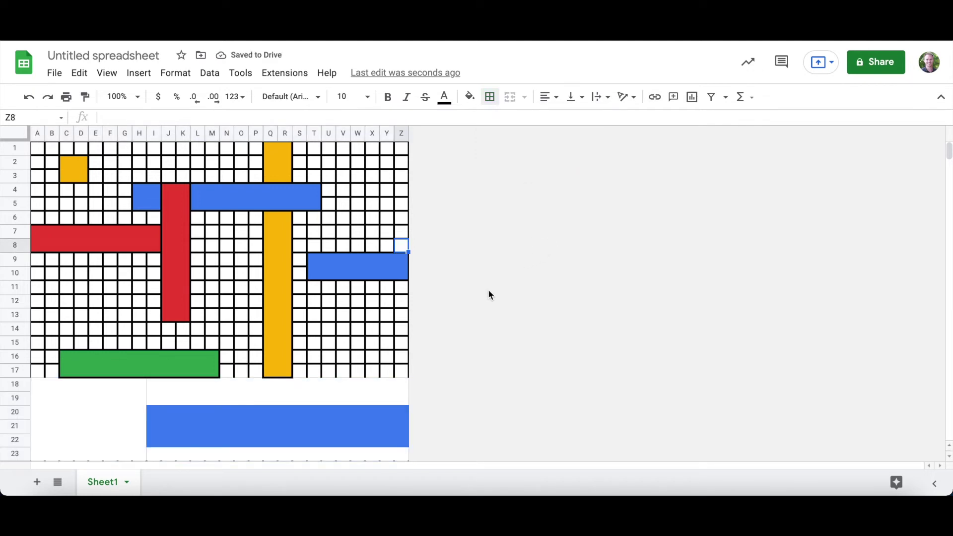
Merge S11:Z17, S6:Z8, U1:Z5, S1:T3, L6:P15 and E1:P3 into white boxes
{"action": "left_click_drag", "start_coordinate": [402, 370], "coordinate": [301, 287]}
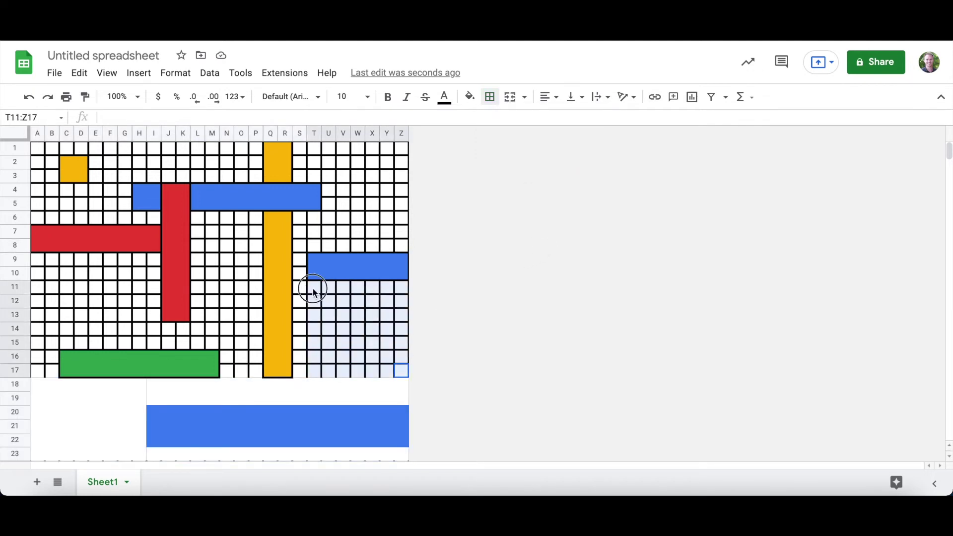
{"action": "left_click", "coordinate": [510, 97]}
{"action": "left_click_drag", "start_coordinate": [301, 219], "coordinate": [398, 247]}
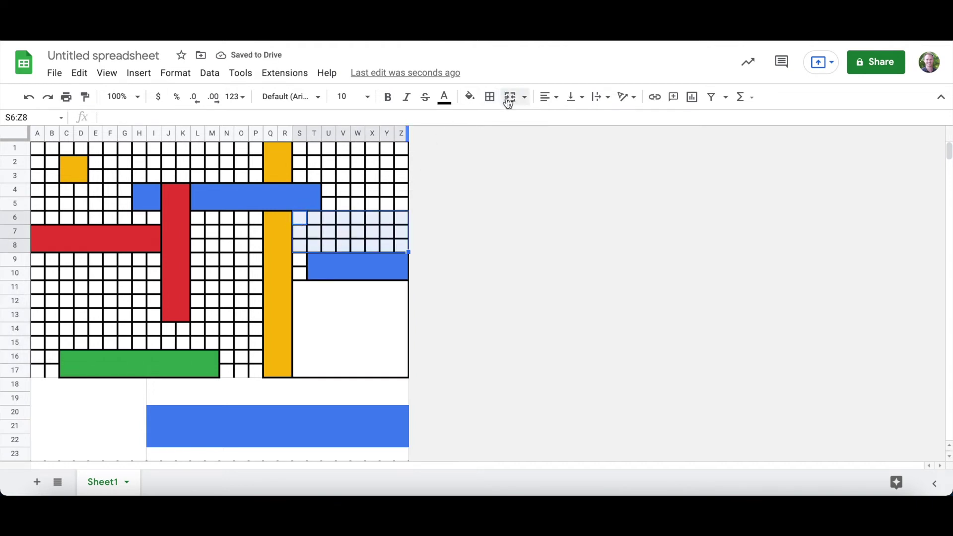
{"action": "left_click", "coordinate": [508, 97]}
{"action": "left_click_drag", "start_coordinate": [328, 147], "coordinate": [402, 204]}
{"action": "left_click", "coordinate": [510, 97]}
{"action": "left_click_drag", "start_coordinate": [299, 147], "coordinate": [314, 176]}
{"action": "left_click", "coordinate": [510, 97]}
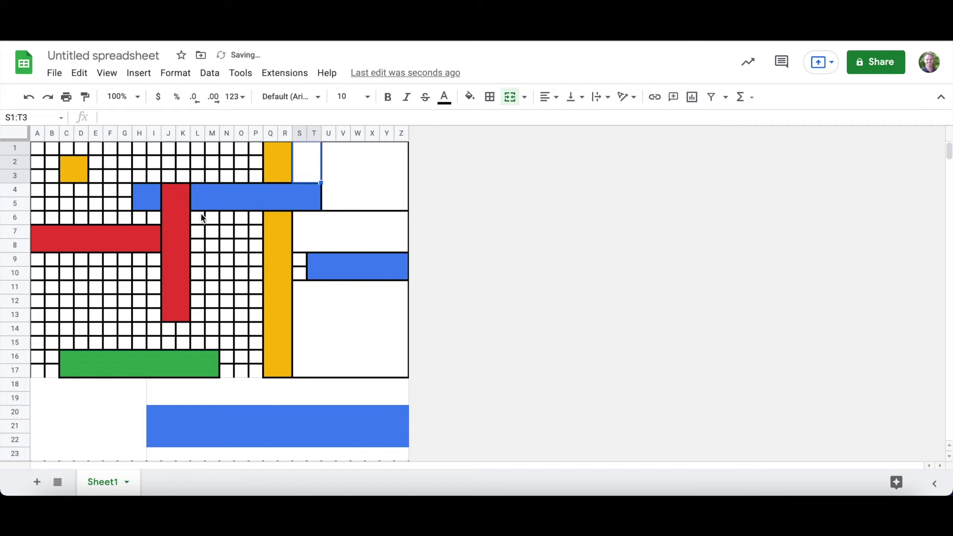
{"action": "left_click_drag", "start_coordinate": [202, 218], "coordinate": [251, 344]}
{"action": "left_click", "coordinate": [510, 96]}
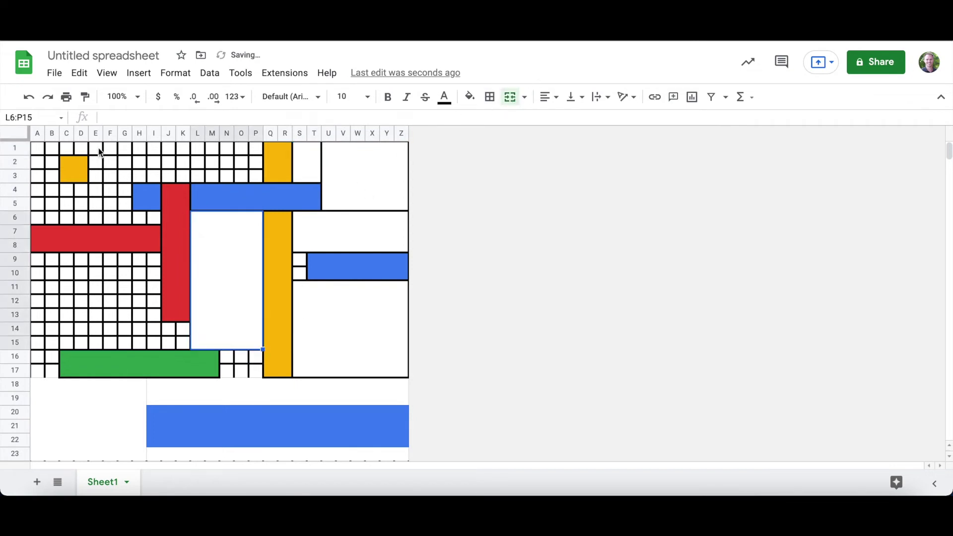
{"action": "left_click_drag", "start_coordinate": [99, 148], "coordinate": [260, 177]}
{"action": "left_click", "coordinate": [510, 97]}
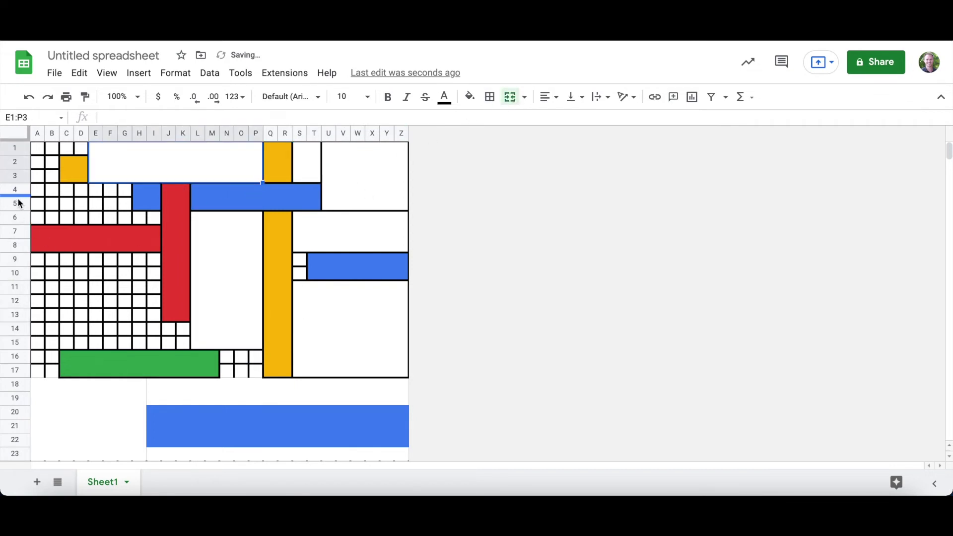
Merge S9:S10, A1:B6, C1:D1, C4:G6 and H6:I6 into single cells
{"action": "left_click_drag", "start_coordinate": [299, 260], "coordinate": [300, 272]}
{"action": "left_click", "coordinate": [510, 97]}
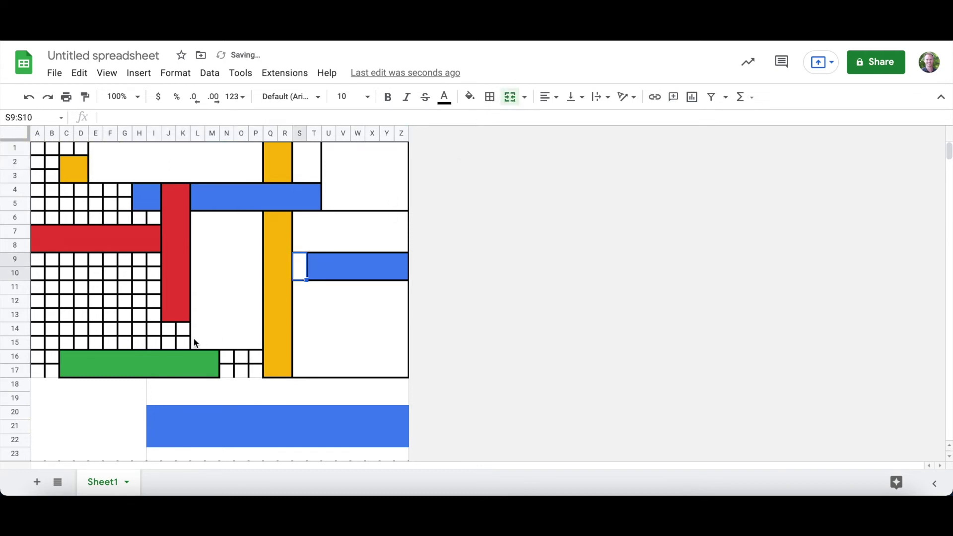
{"action": "left_click_drag", "start_coordinate": [34, 152], "coordinate": [58, 224]}
{"action": "left_click", "coordinate": [510, 97]}
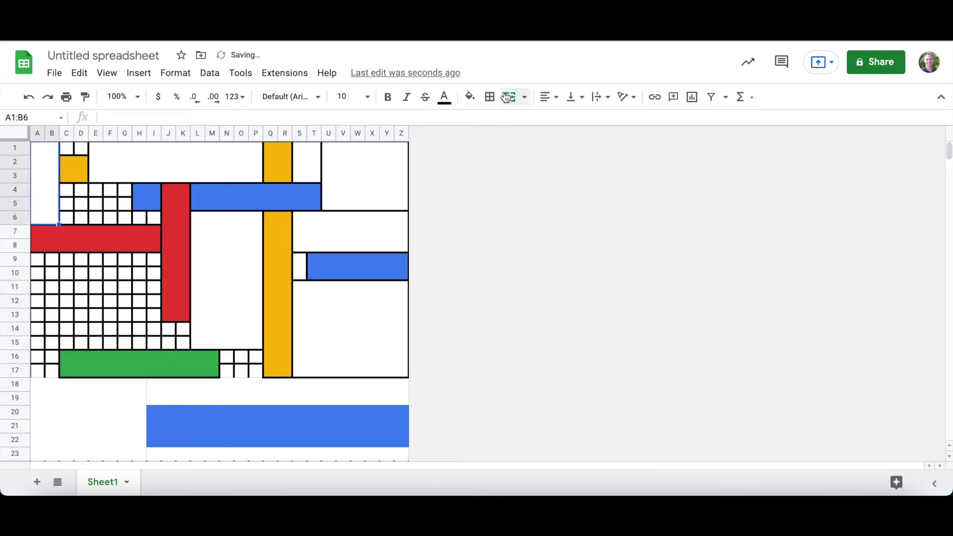
{"action": "left_click_drag", "start_coordinate": [66, 148], "coordinate": [81, 148]}
{"action": "left_click", "coordinate": [510, 96]}
{"action": "left_click_drag", "start_coordinate": [66, 191], "coordinate": [157, 217]}
{"action": "left_click", "coordinate": [510, 97]}
{"action": "left_click", "coordinate": [510, 97]}
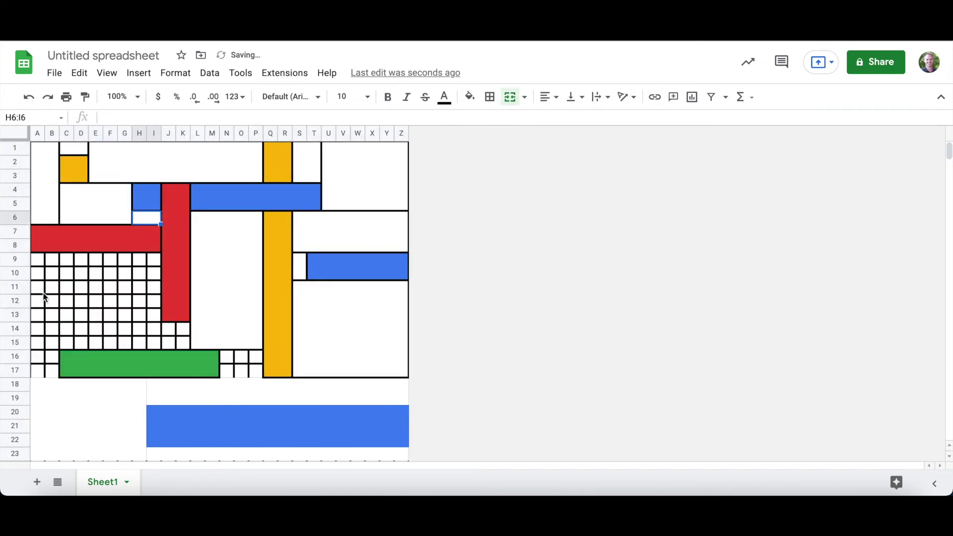
Merge A9:I15, J14:K15, N16:P17 and A16:B17 into white boxes
{"action": "left_click_drag", "start_coordinate": [39, 260], "coordinate": [252, 373]}
{"action": "left_click", "coordinate": [514, 95]}
{"action": "left_click", "coordinate": [512, 97]}
{"action": "left_click", "coordinate": [510, 97]}
{"action": "left_click_drag", "start_coordinate": [37, 358], "coordinate": [52, 372]}
{"action": "left_click", "coordinate": [510, 97]}
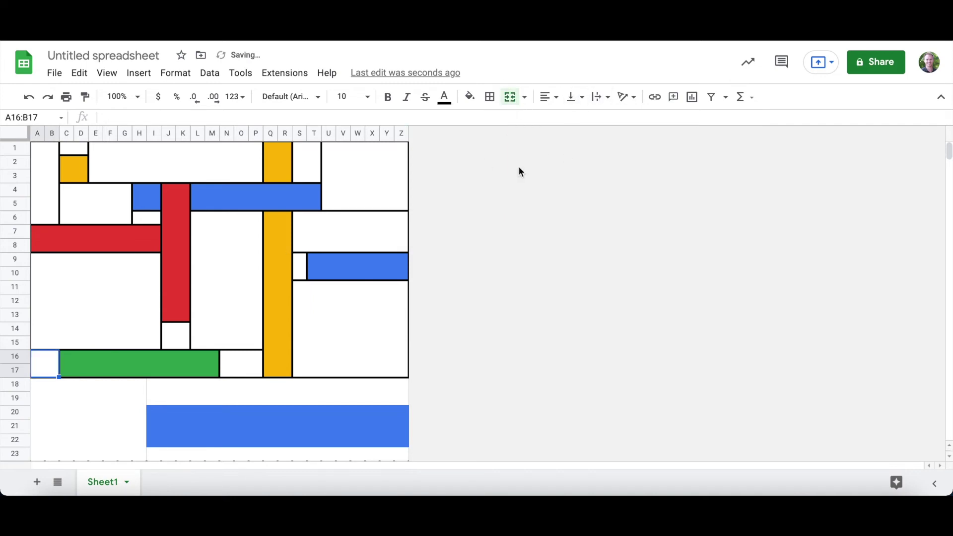
{"action": "left_click", "coordinate": [515, 230]}
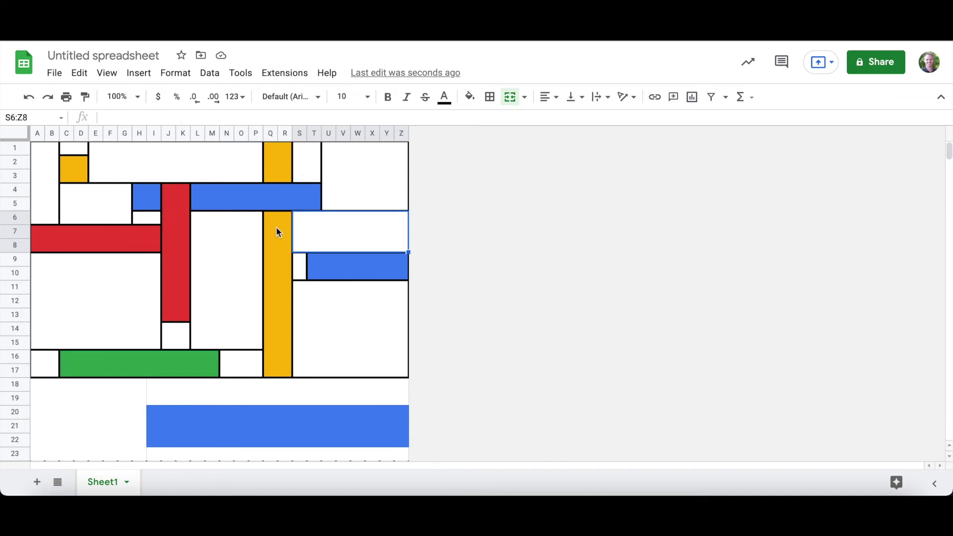
Clear the borders of S6:Z8, then give it only a bottom border
{"action": "left_click", "coordinate": [197, 304]}
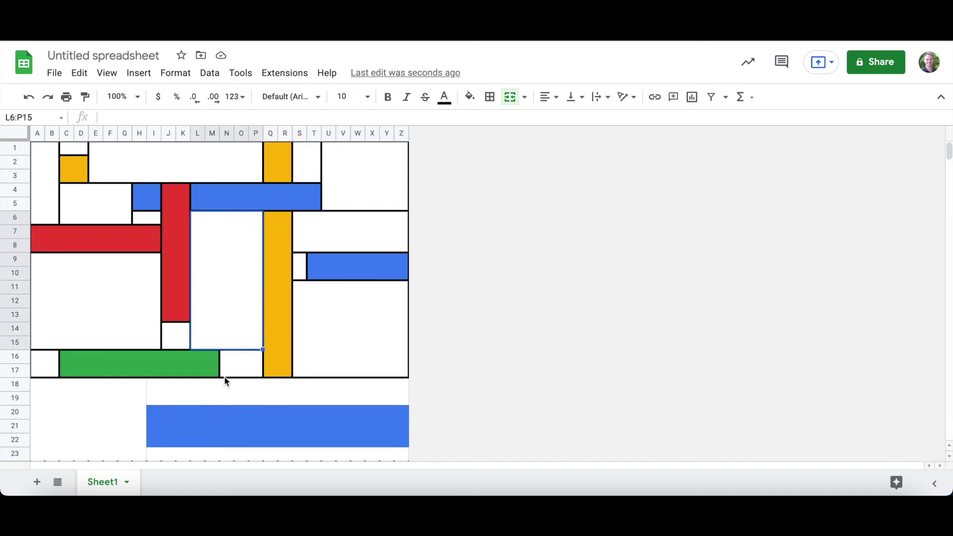
{"action": "left_click_drag", "start_coordinate": [53, 198], "coordinate": [94, 198]}
{"action": "left_click", "coordinate": [354, 197]}
{"action": "mouse_move", "coordinate": [353, 198]}
{"action": "left_mouse_down"}
{"action": "mouse_move", "coordinate": [351, 224]}
{"action": "mouse_move", "coordinate": [353, 208]}
{"action": "left_mouse_up"}
{"action": "left_click", "coordinate": [356, 232]}
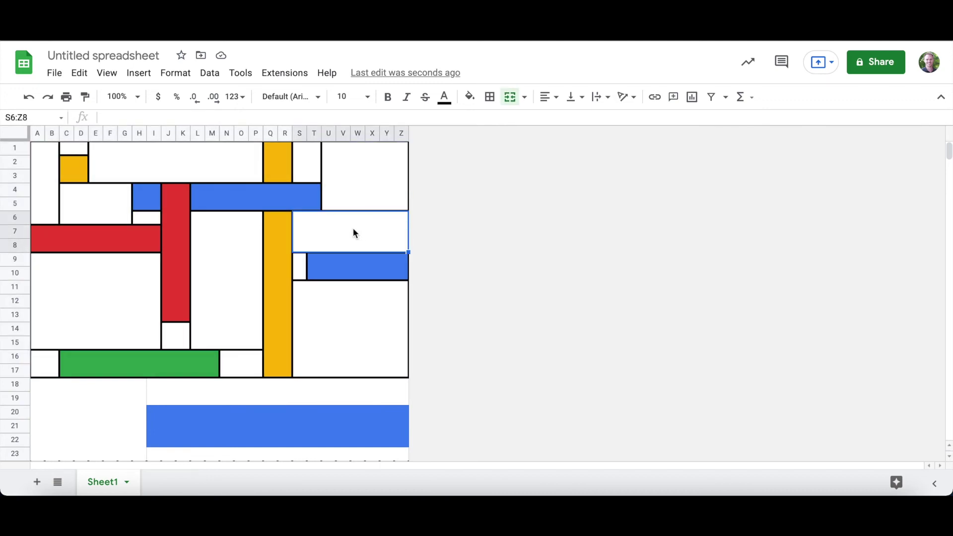
{"action": "left_click", "coordinate": [491, 99]}
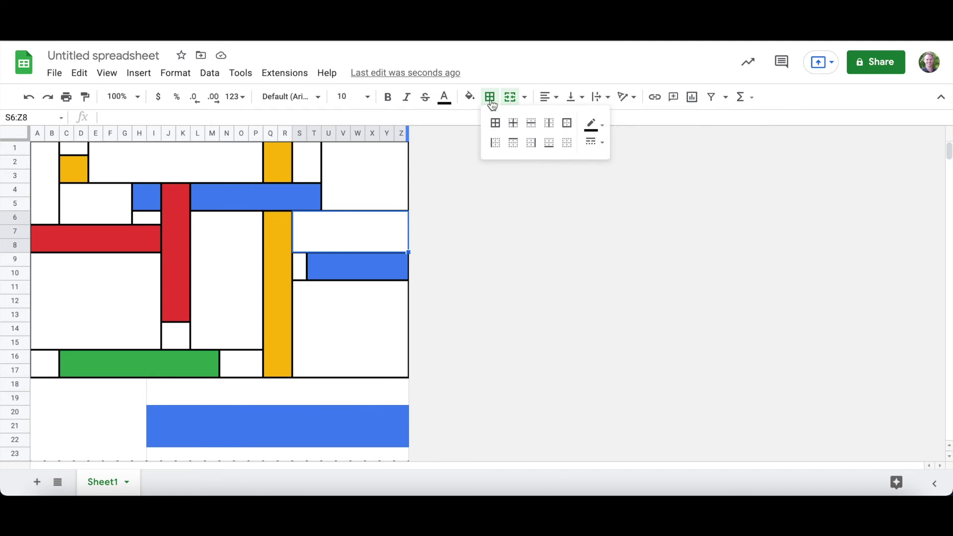
{"action": "left_click", "coordinate": [558, 149]}
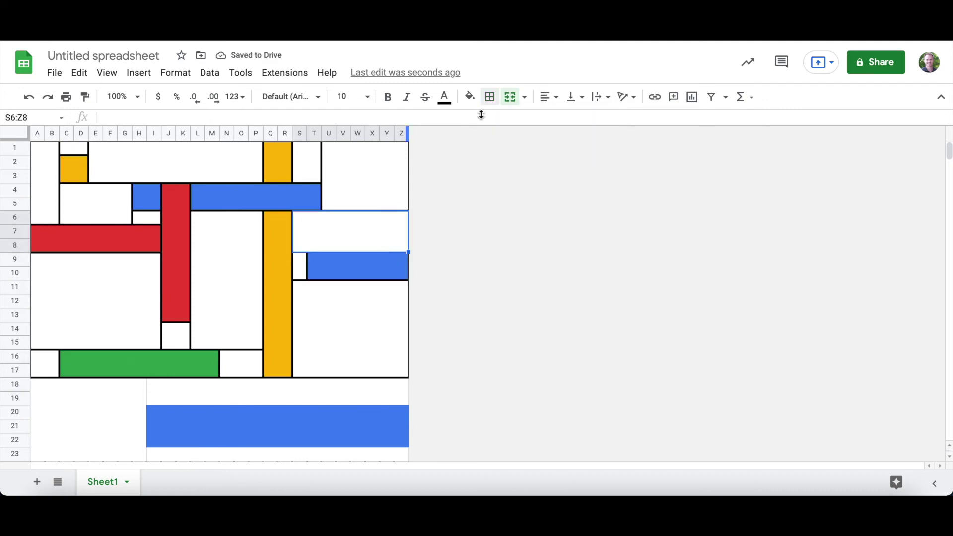
{"action": "left_click", "coordinate": [490, 97]}
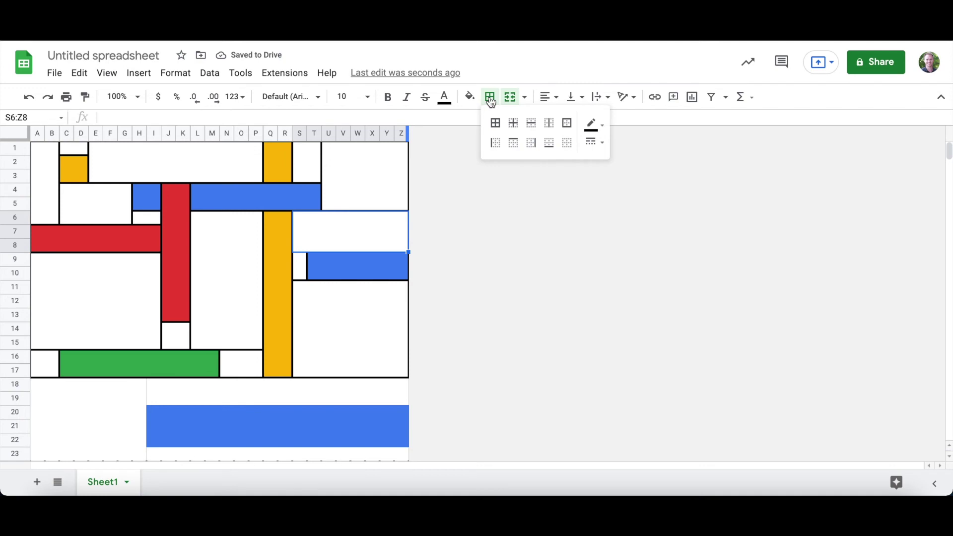
{"action": "left_click", "coordinate": [549, 150]}
{"action": "left_click_drag", "start_coordinate": [313, 259], "coordinate": [449, 279]}
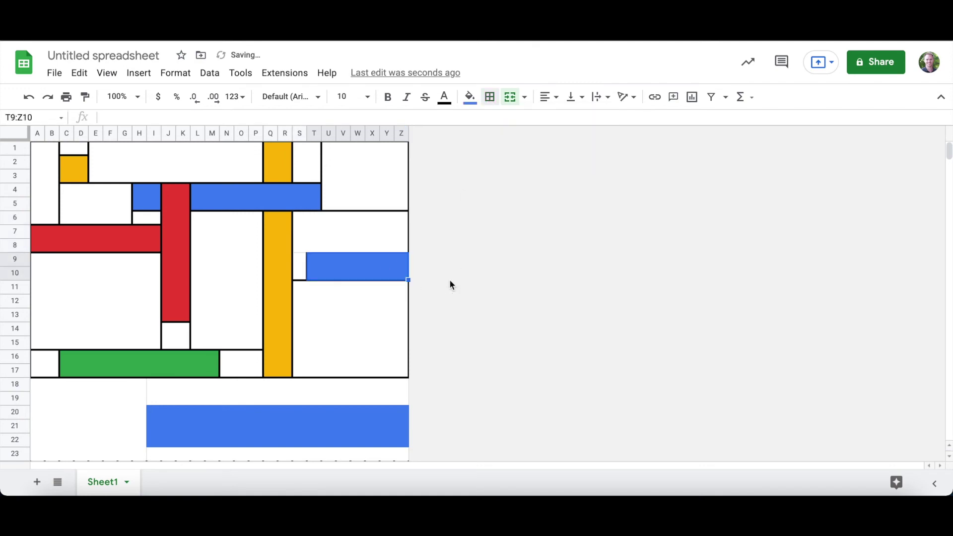
{"action": "left_click", "coordinate": [309, 298]}
Clear all borders from the lower-right white box S11:Z17
{"action": "left_click", "coordinate": [490, 96]}
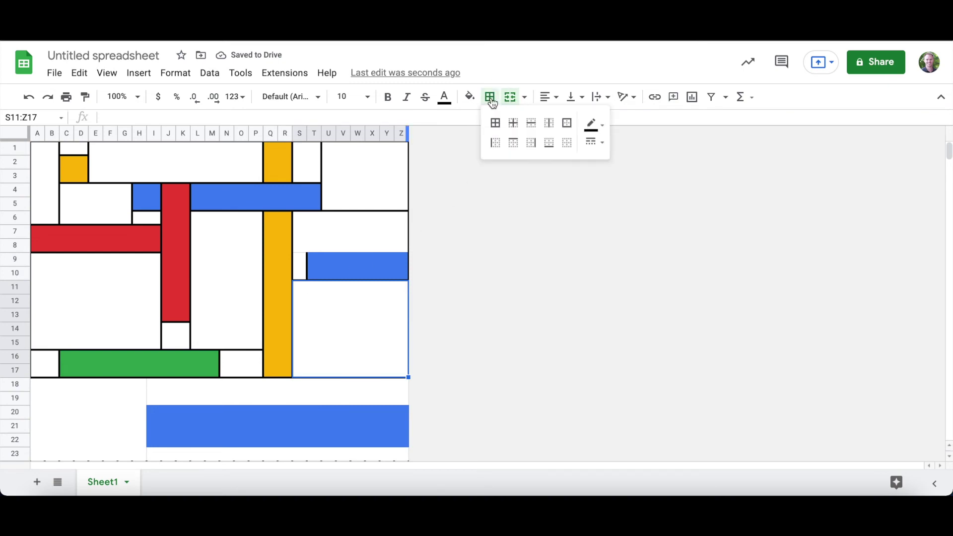
{"action": "left_click", "coordinate": [571, 145]}
{"action": "left_click", "coordinate": [500, 305]}
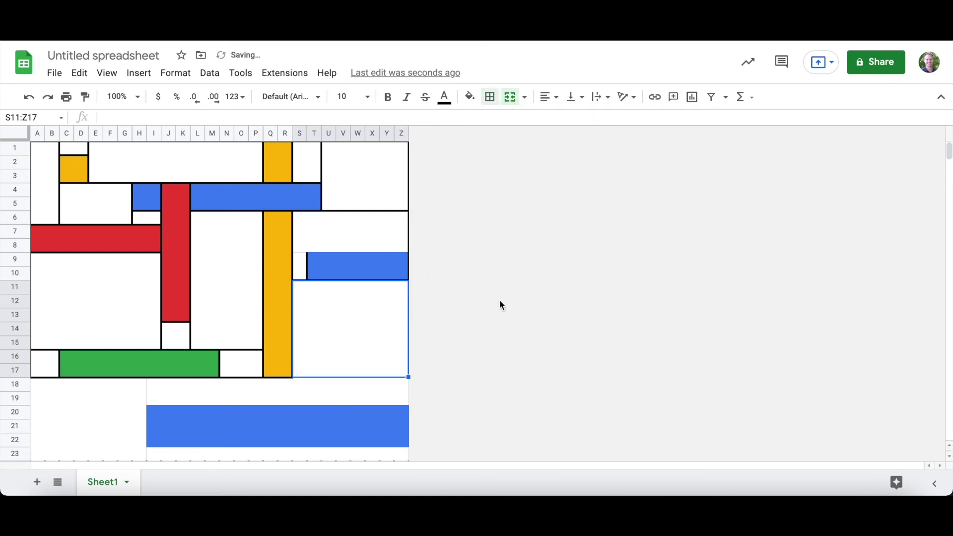
{"action": "left_click", "coordinate": [490, 96]}
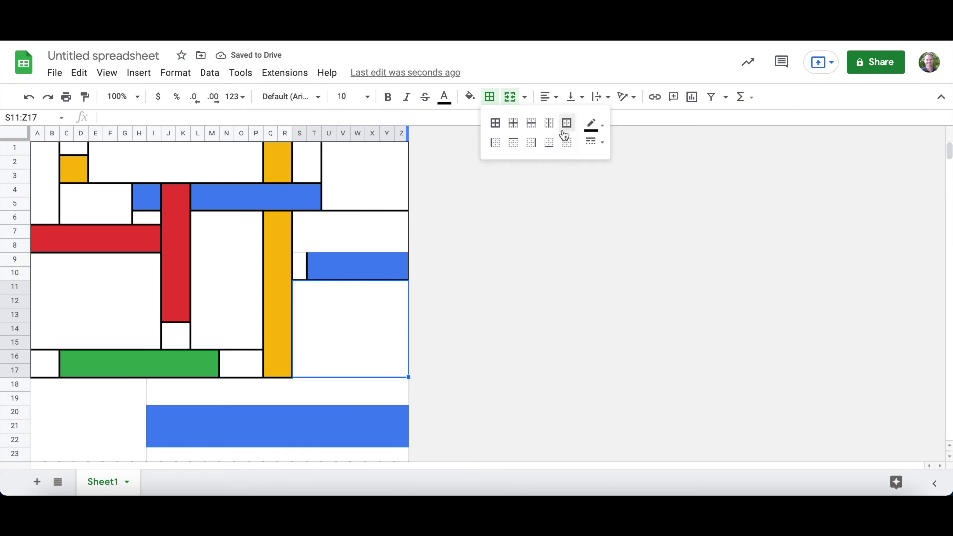
{"action": "left_click", "coordinate": [532, 144]}
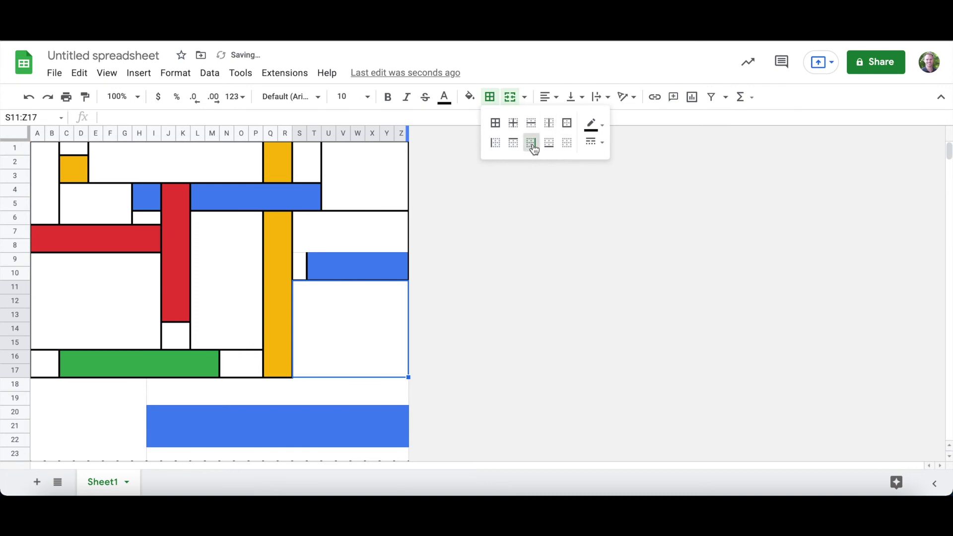
{"action": "left_click", "coordinate": [502, 308]}
{"action": "left_click", "coordinate": [379, 189]}
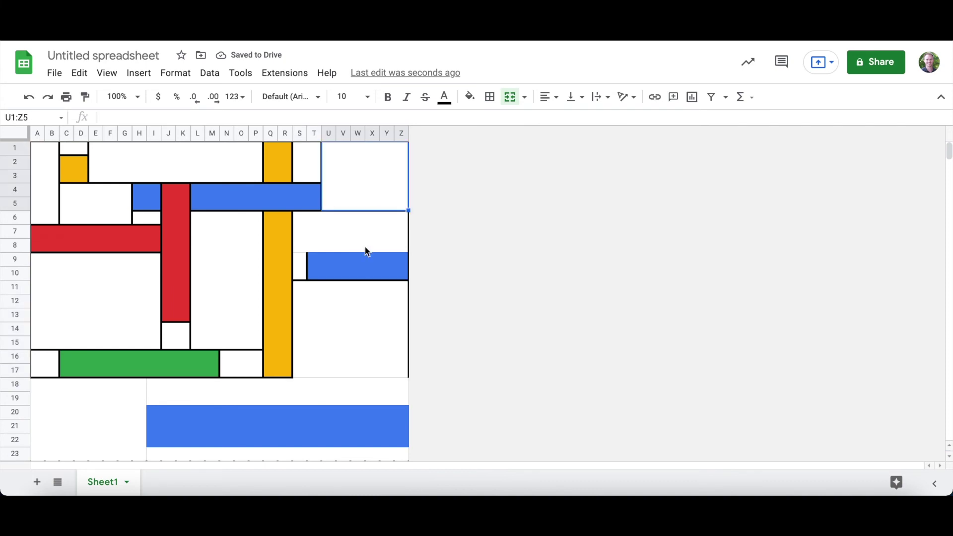
{"action": "left_click", "coordinate": [310, 293]}
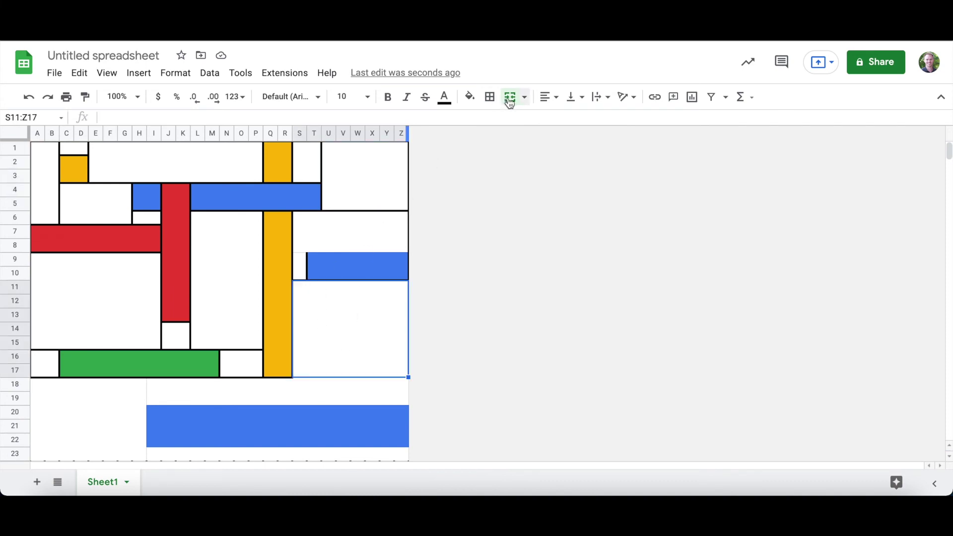
{"action": "left_click", "coordinate": [491, 100]}
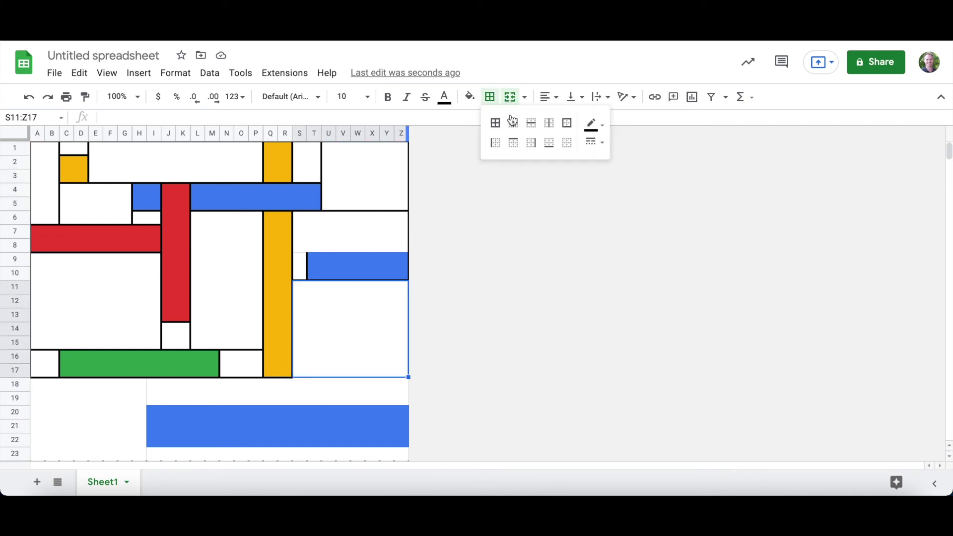
{"action": "left_click", "coordinate": [532, 149]}
{"action": "left_click", "coordinate": [567, 144]}
Clear the borders of the small cell S9:S10, then reselect S11:Z17
{"action": "left_click", "coordinate": [306, 265]}
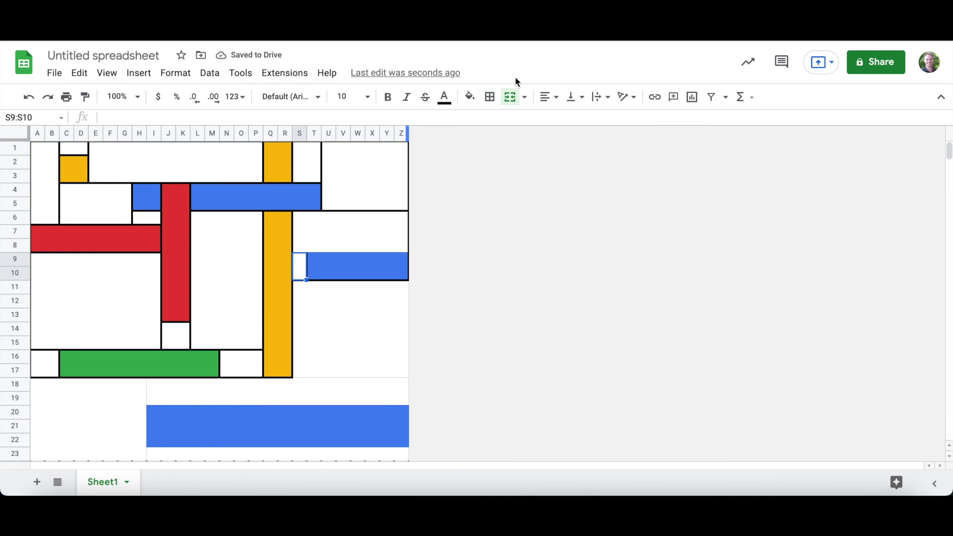
{"action": "left_click", "coordinate": [492, 98]}
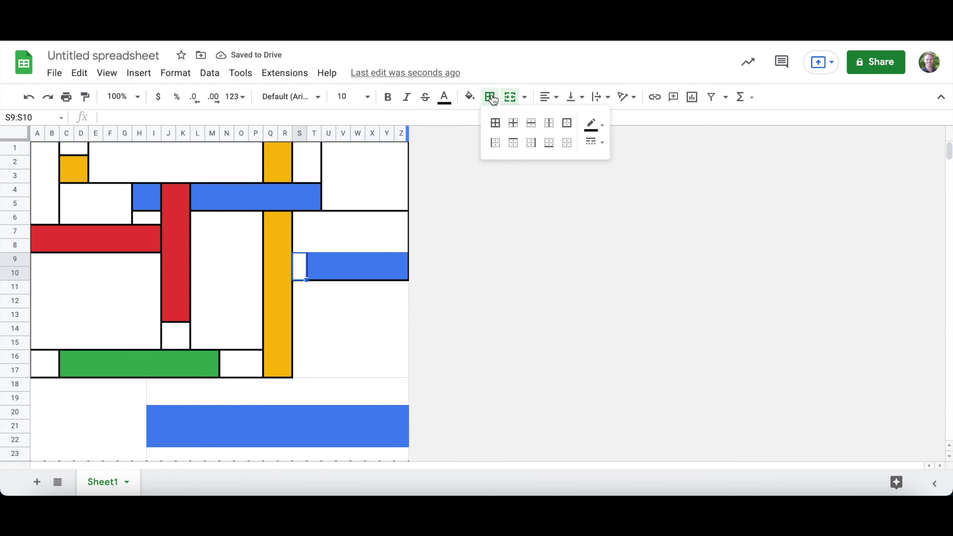
{"action": "left_click", "coordinate": [567, 143]}
{"action": "left_click", "coordinate": [332, 311]}
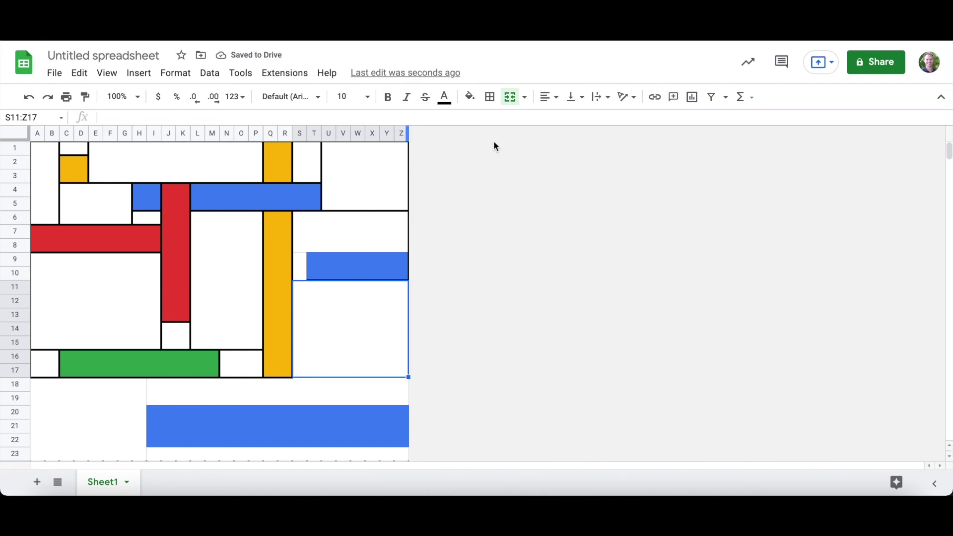
Put black borders on all sides of the blue bar T9:Z10, including the top
{"action": "left_click", "coordinate": [339, 263]}
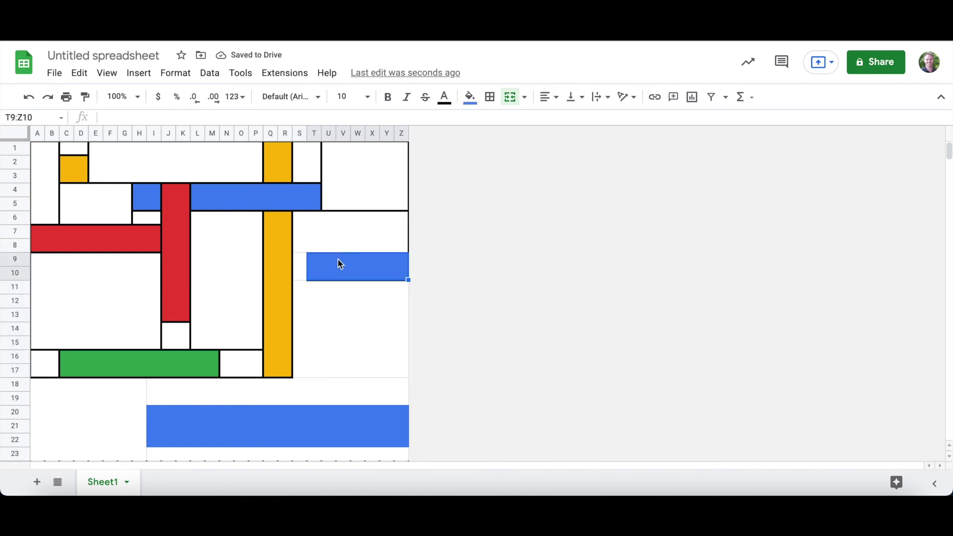
{"action": "left_click", "coordinate": [491, 98]}
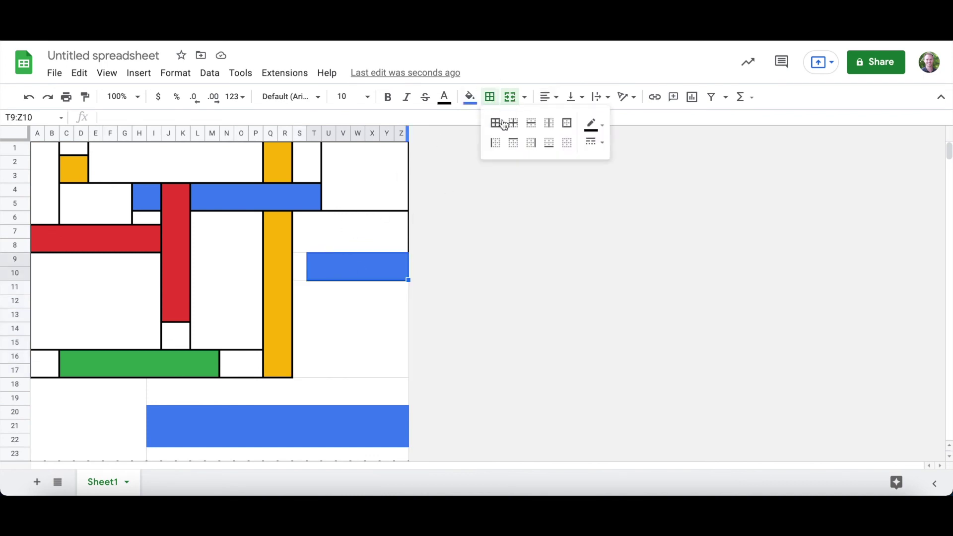
{"action": "left_click", "coordinate": [494, 143]}
{"action": "left_click", "coordinate": [495, 123]}
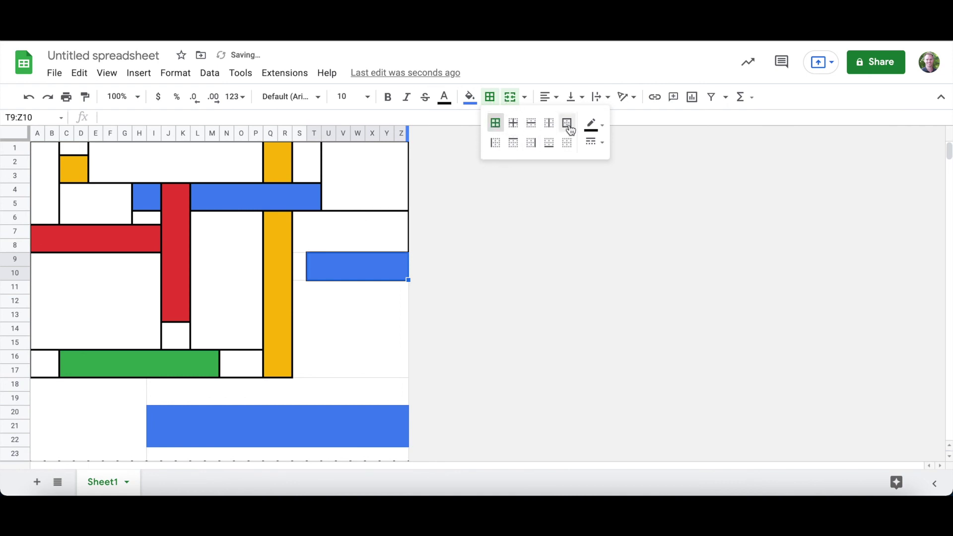
{"action": "left_click", "coordinate": [514, 145]}
Select the white boxes S11:Z17, L6:P15 and S6:Z8 in turn
{"action": "left_click_drag", "start_coordinate": [299, 287], "coordinate": [402, 370]}
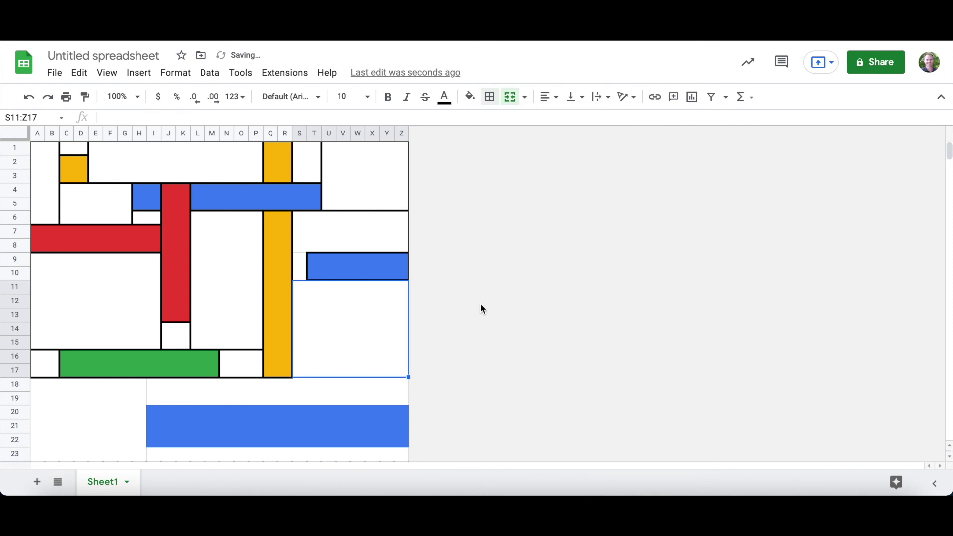
{"action": "left_click", "coordinate": [254, 336]}
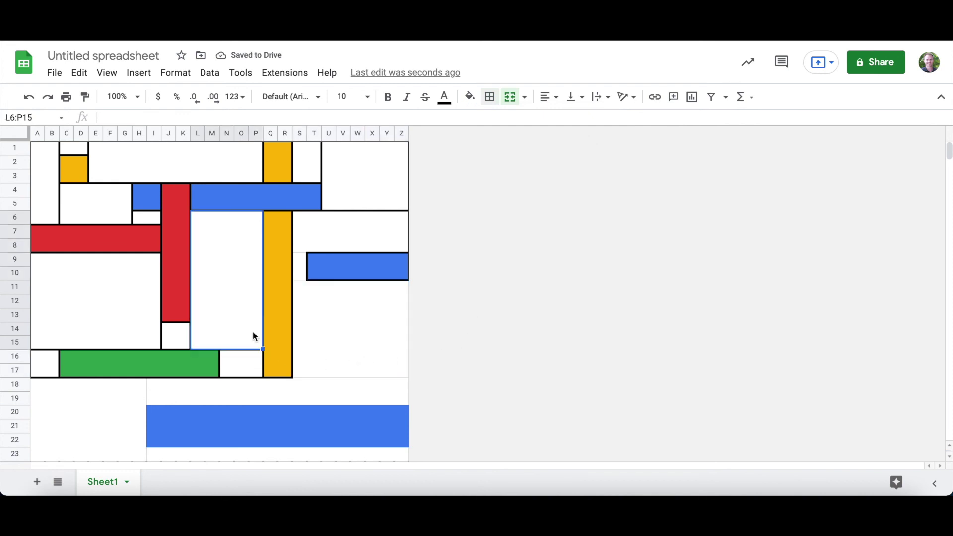
{"action": "left_click", "coordinate": [402, 233]}
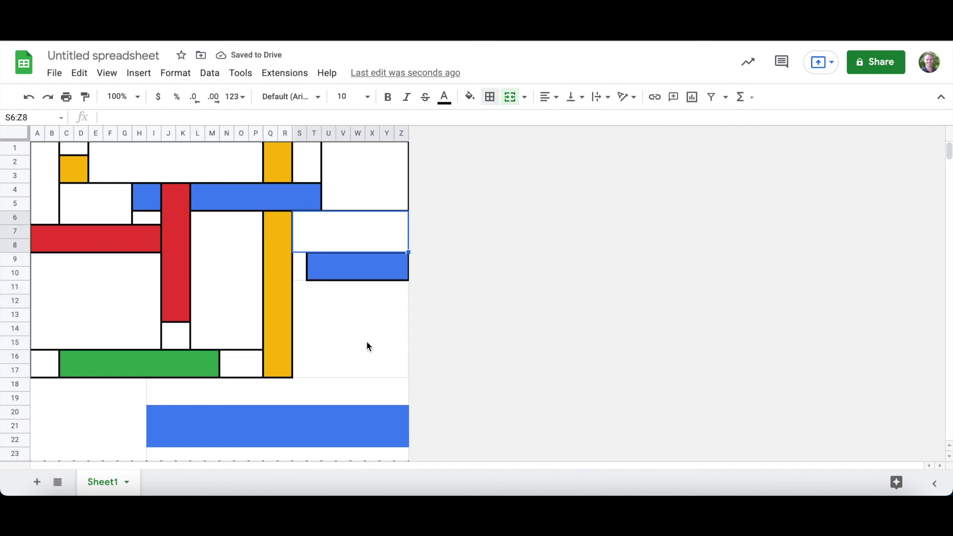